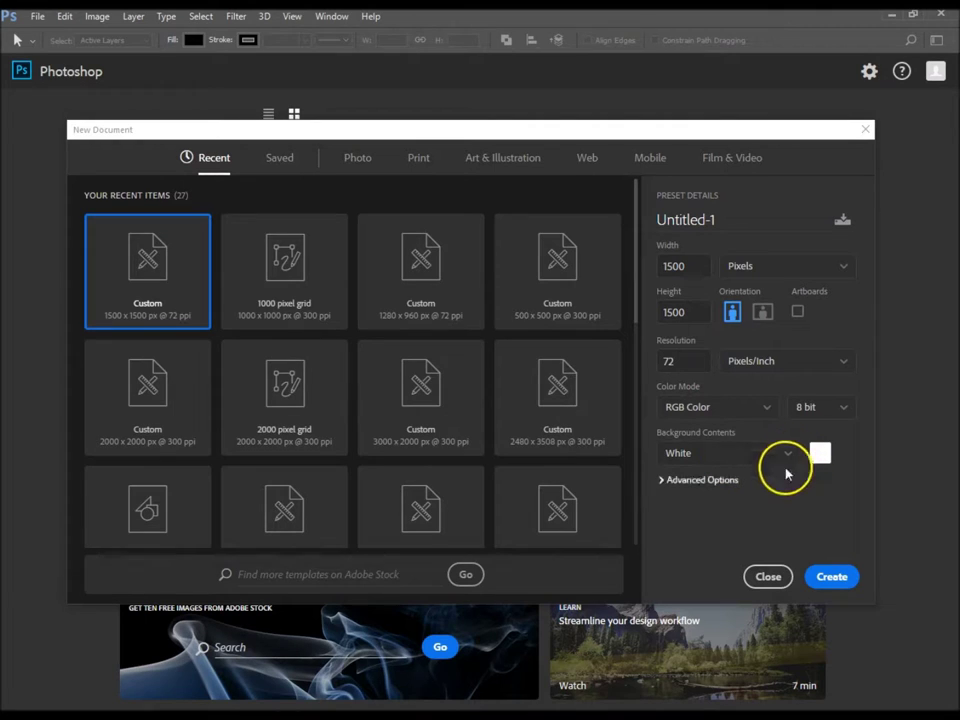
- Create a white 1500 x 1500 px RGB document at 72 ppi and add an empty layer above the background
left_click(833, 579)
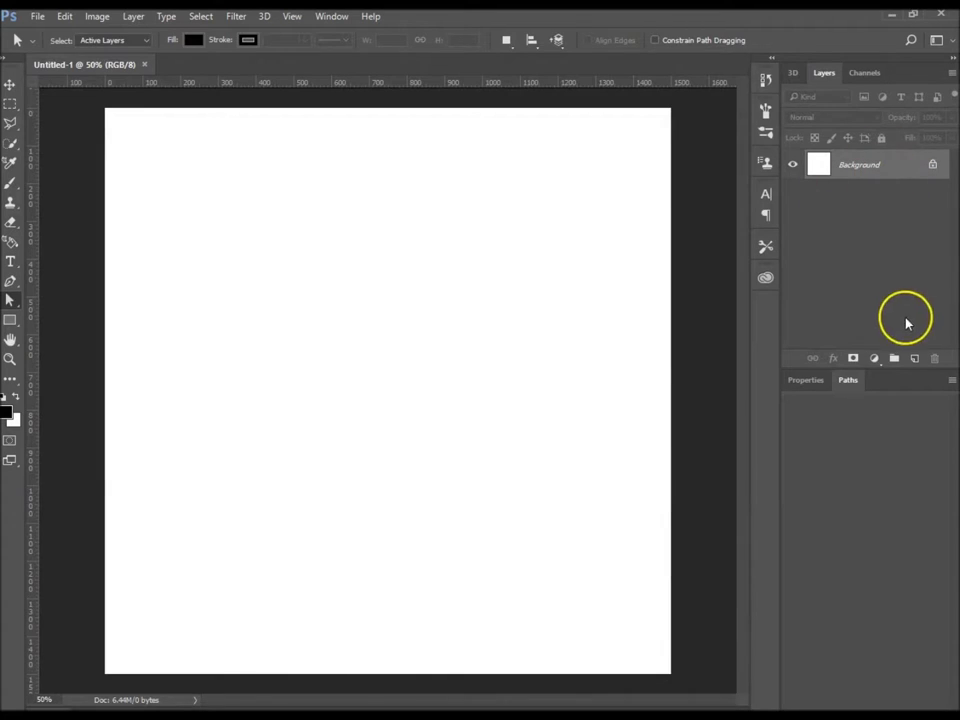
left_click(915, 359)
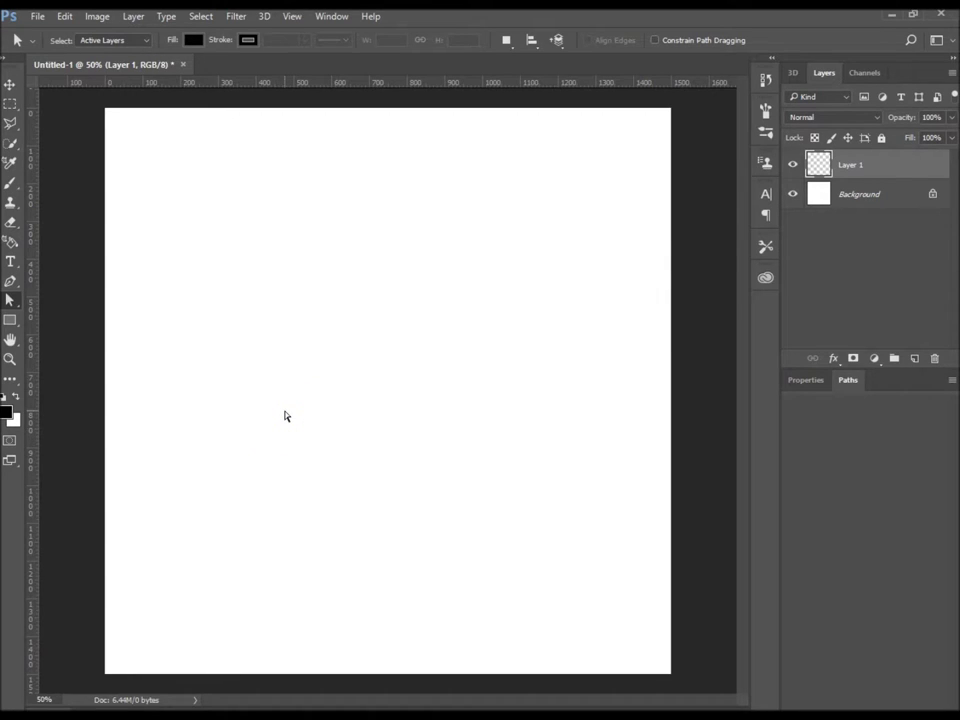
- Draw the outer edge of a wine glass half-profile with the Pen tool, running from the rim along the curved bowl and down the straight stem
key("p")
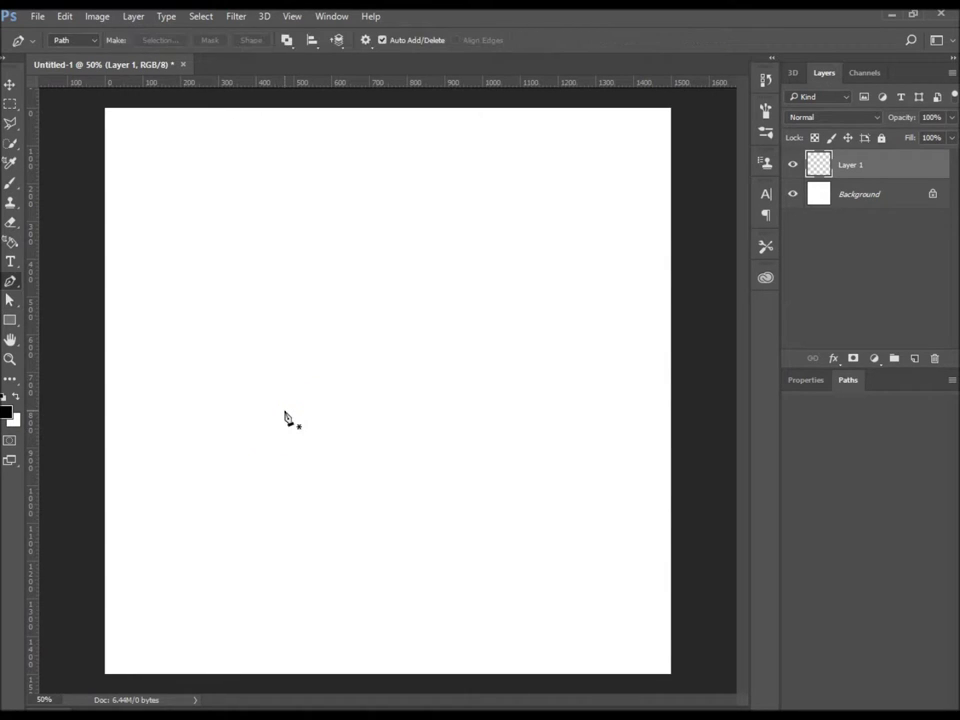
left_click(11, 285)
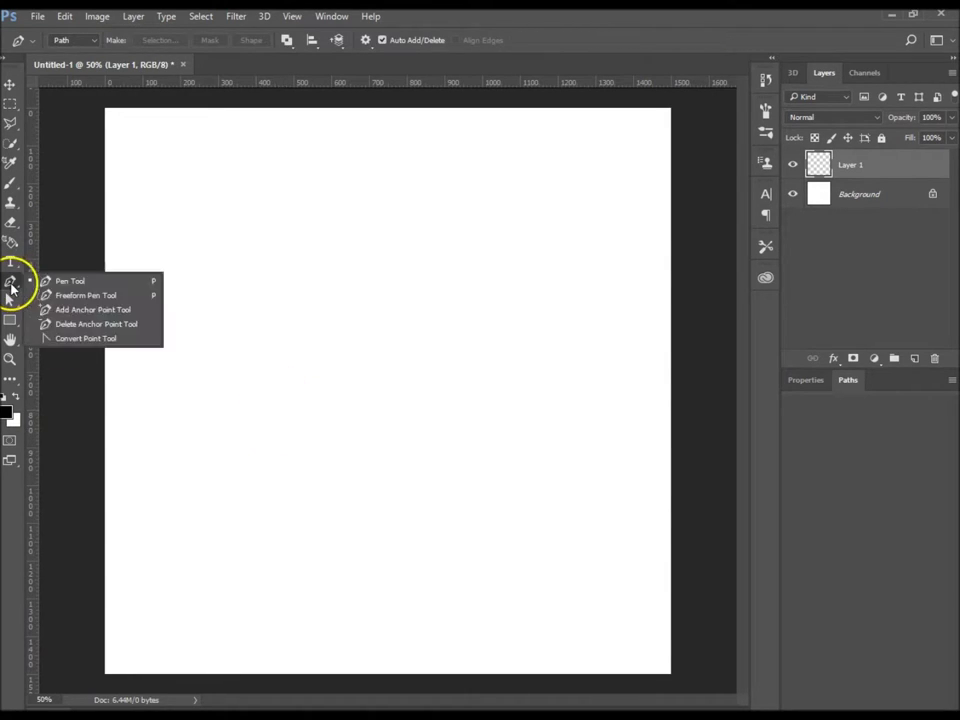
left_click(64, 281)
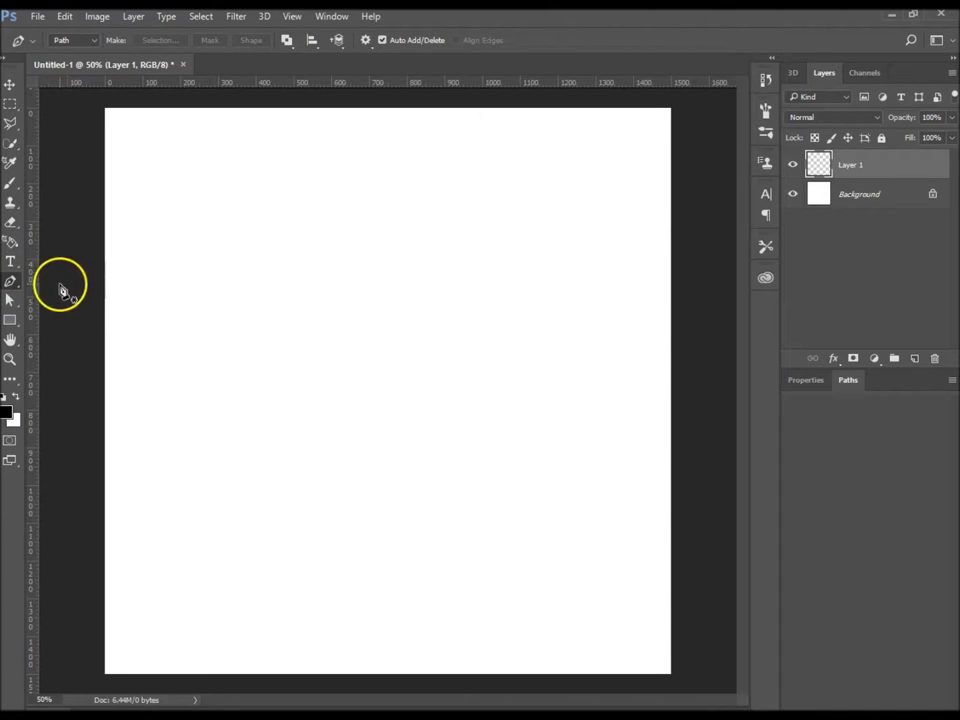
left_click(289, 214)
left_click(289, 315)
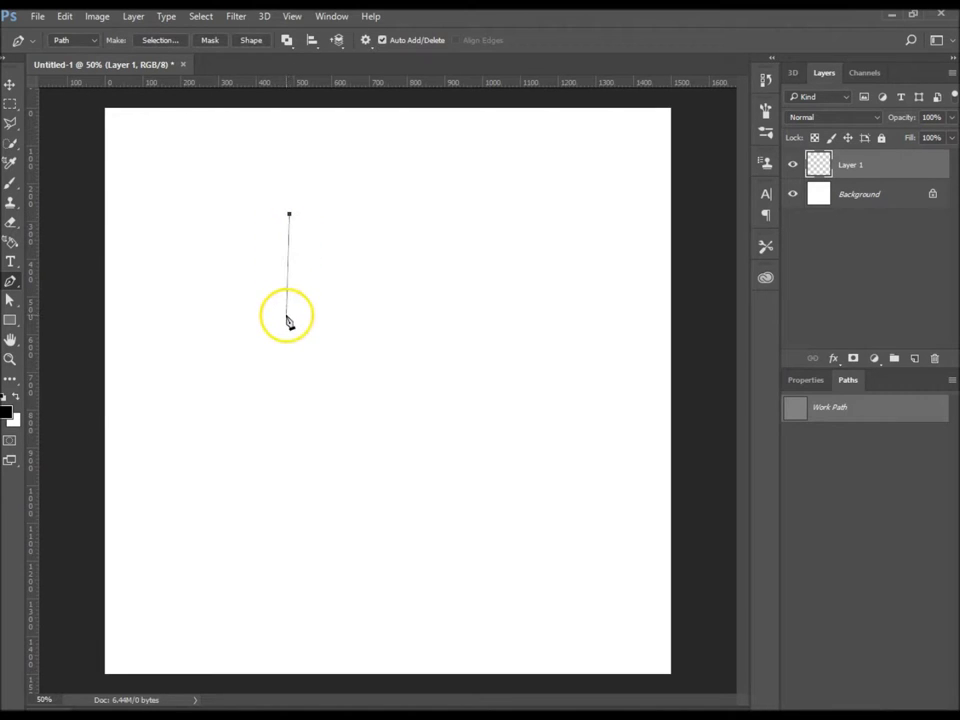
left_click_drag(307, 359, 343, 422)
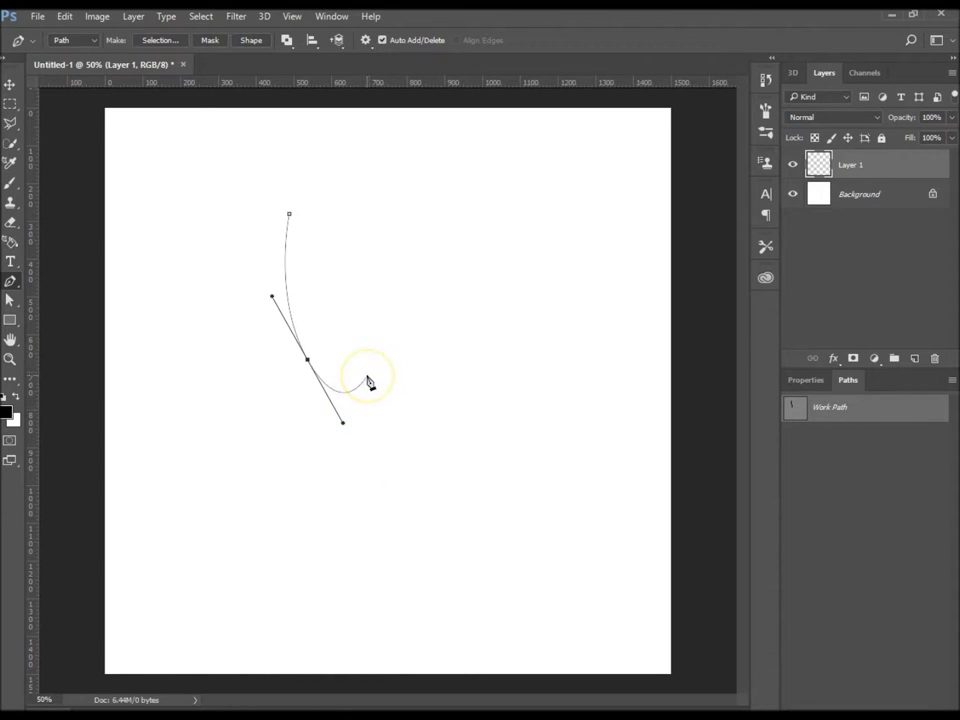
left_click(308, 362)
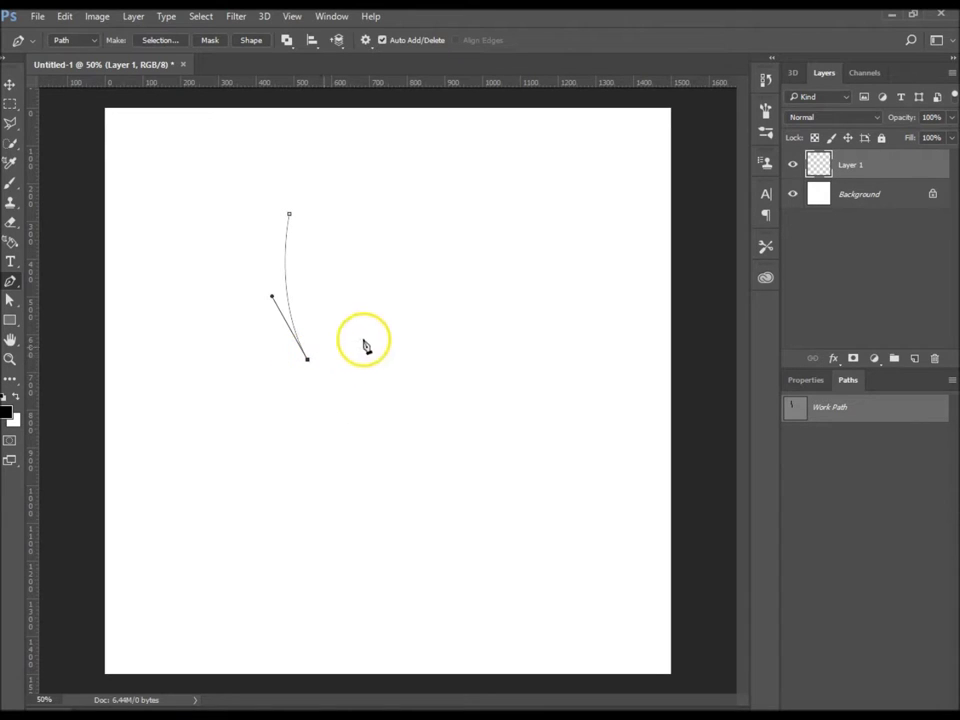
left_click(328, 399)
left_click_drag(337, 413, 336, 414)
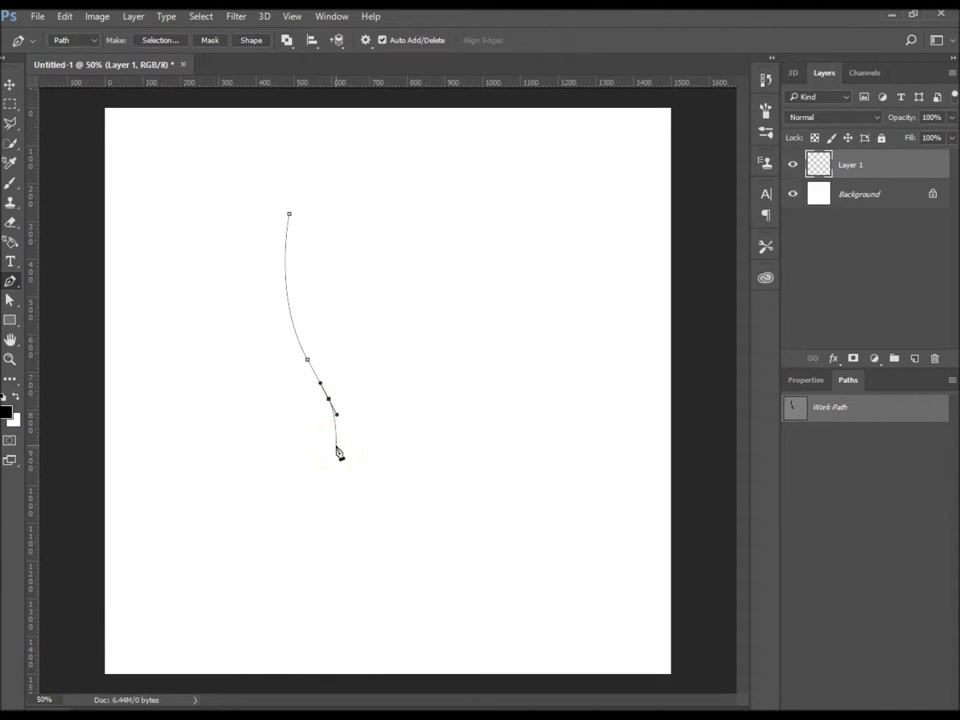
left_click(337, 447)
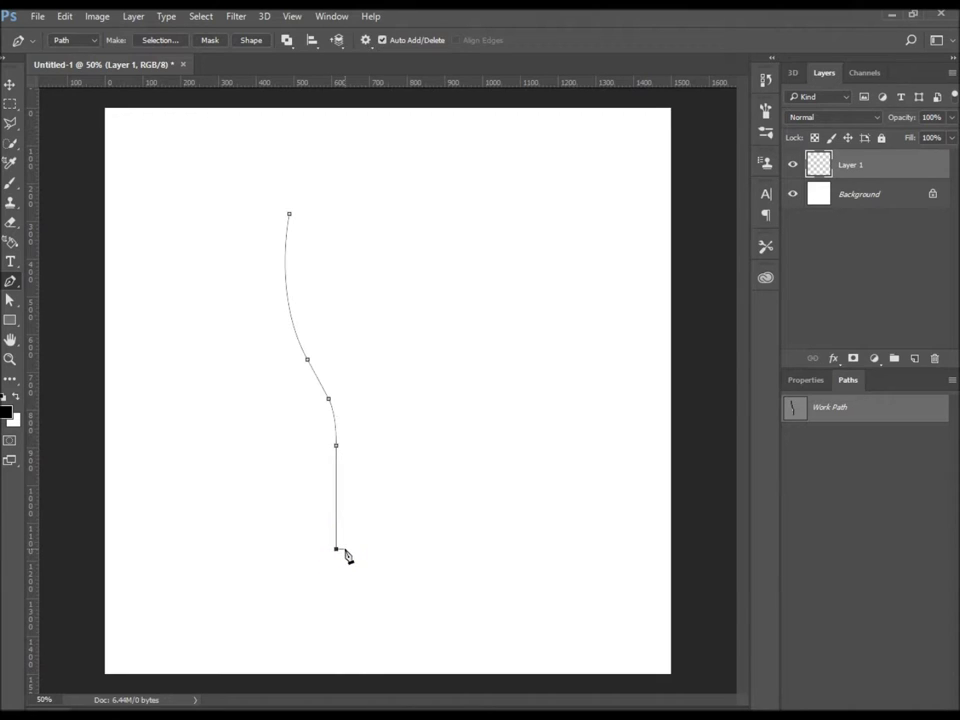
- Continue the path around the flat base and back up the inner side of the stem and bowl, closing it at the rim
left_click(329, 558)
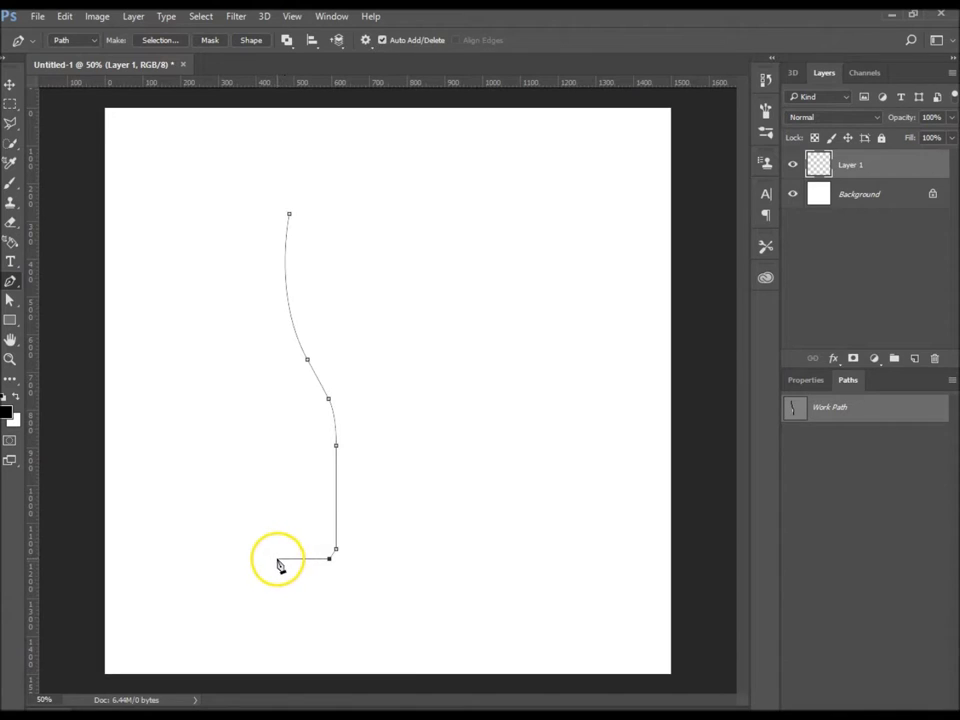
left_click_drag(265, 559, 253, 565)
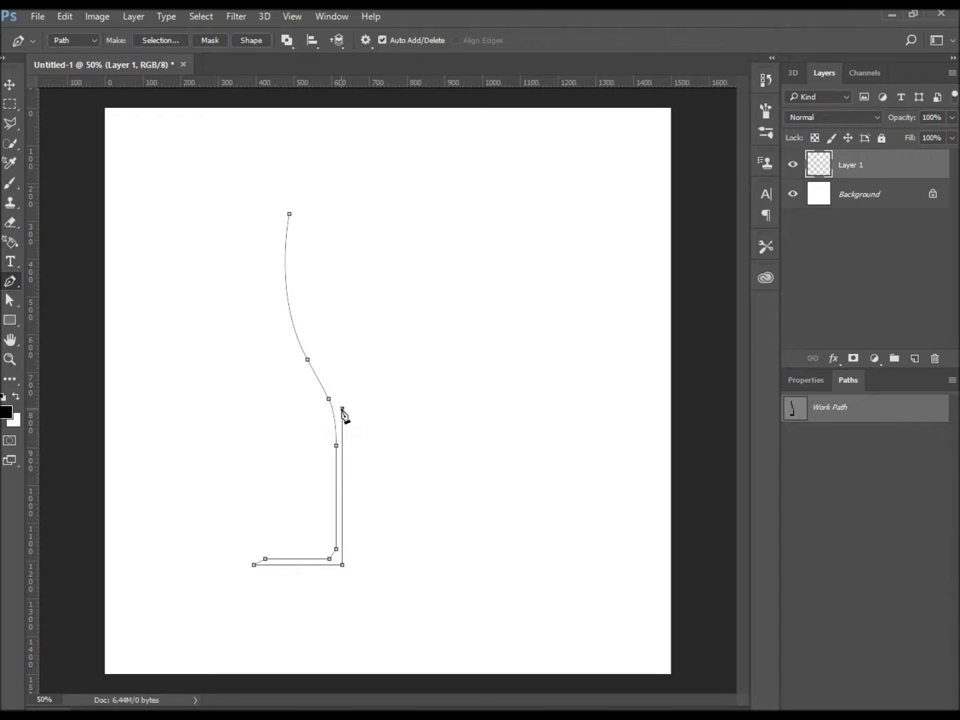
left_click_drag(342, 411, 290, 244)
left_click(292, 214, "alt")
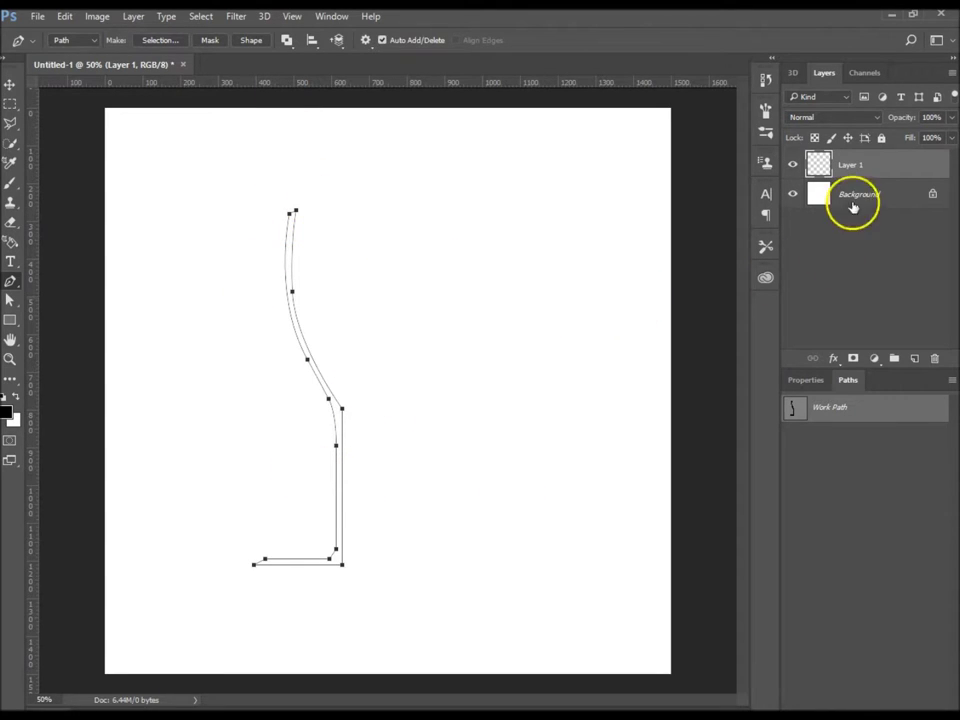
- Create a 3D extrusion using the work path as its source
left_click(795, 75)
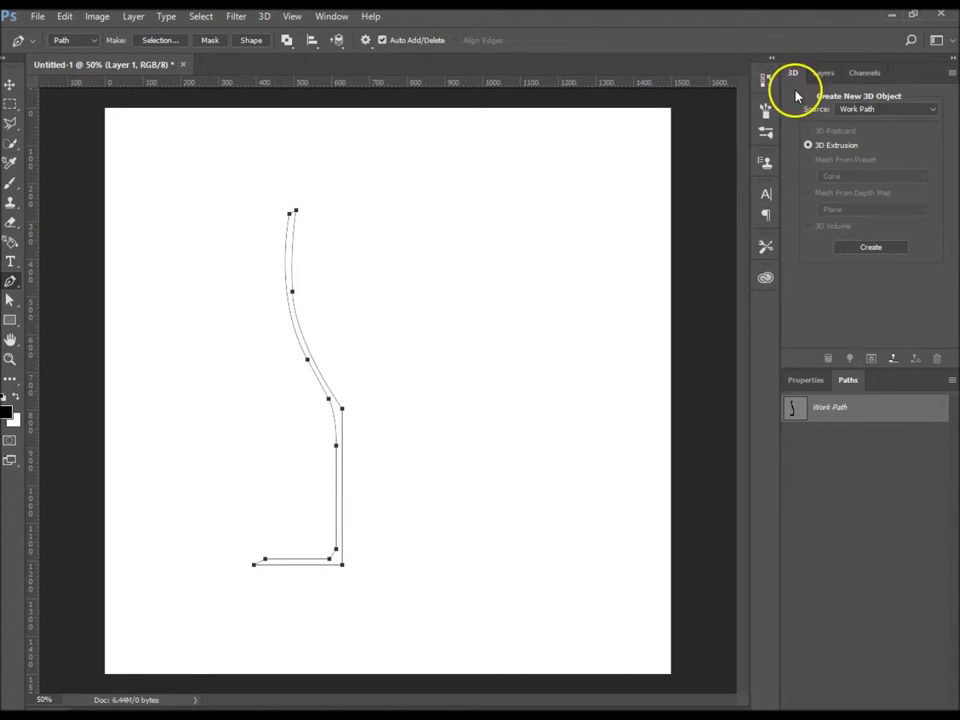
left_click(336, 17)
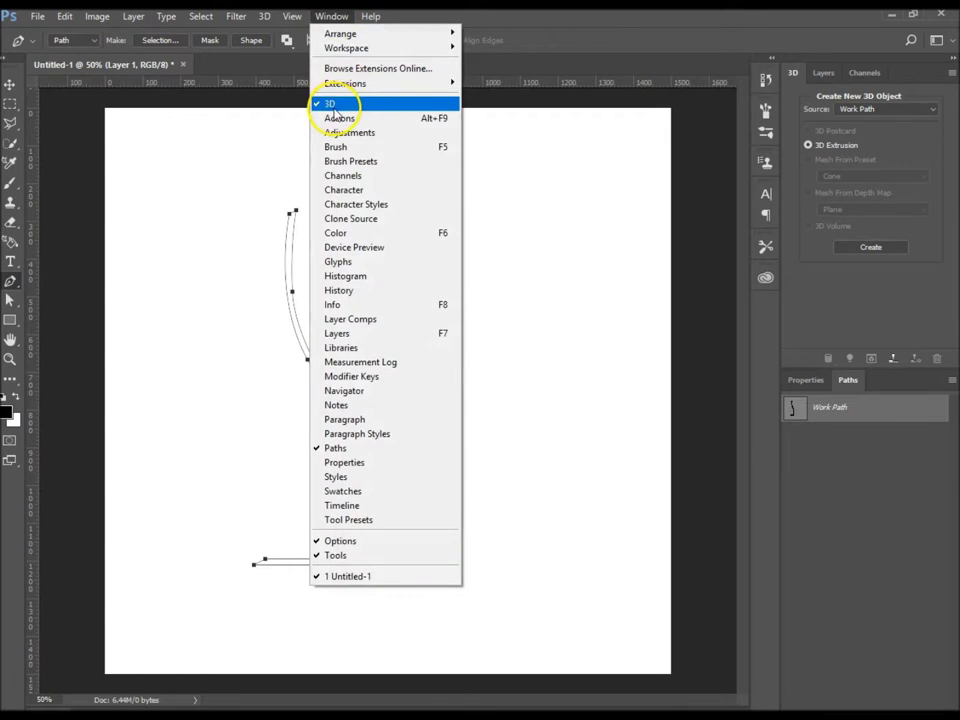
left_click(336, 19)
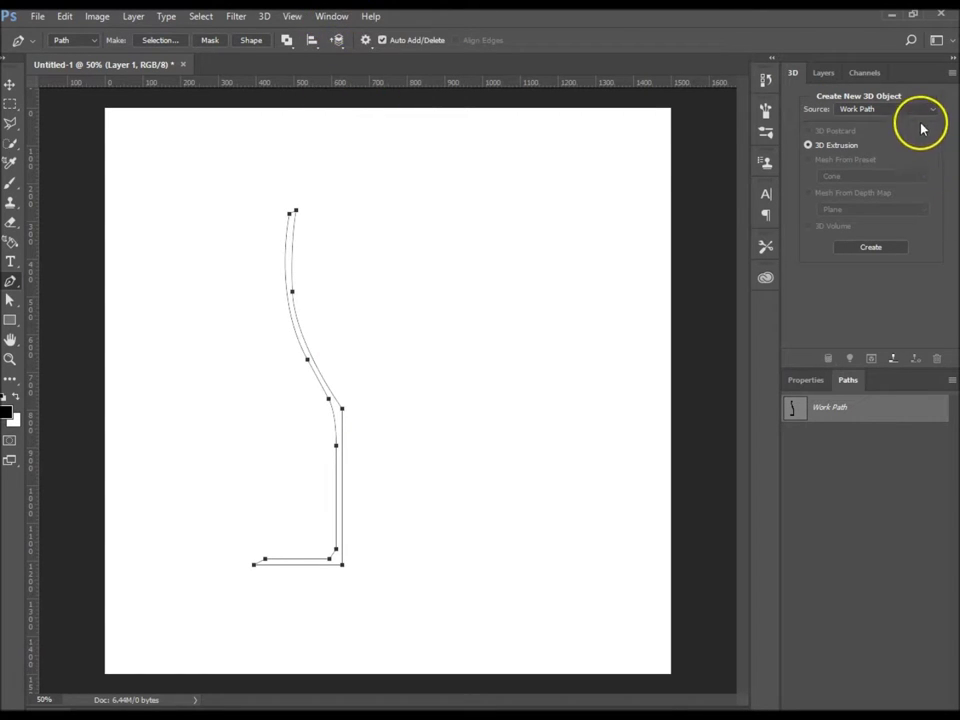
left_click(938, 112)
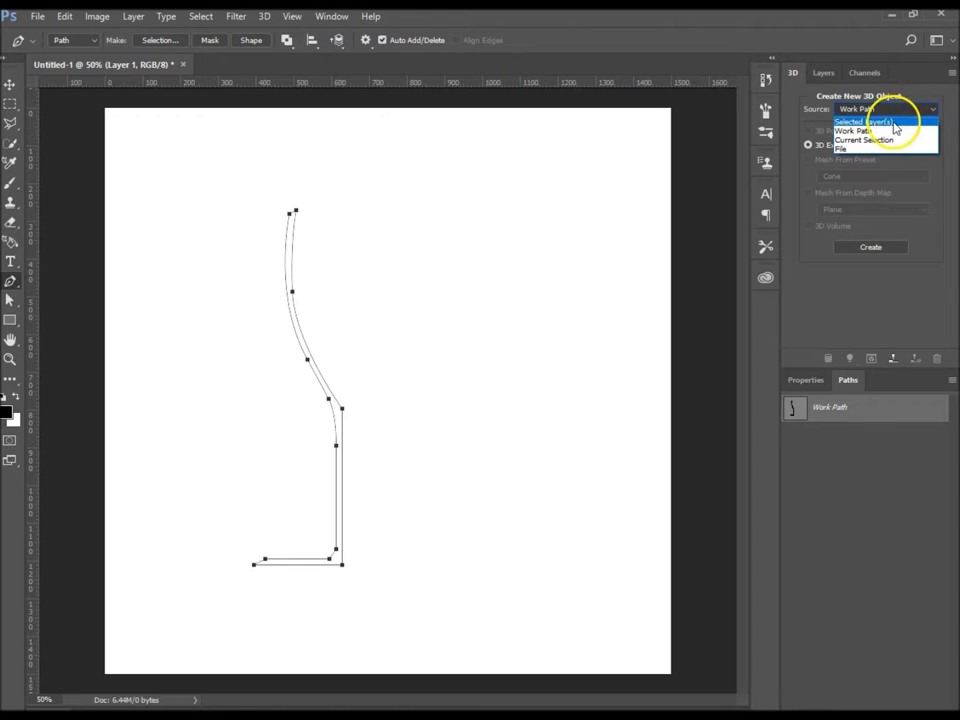
left_click(894, 123)
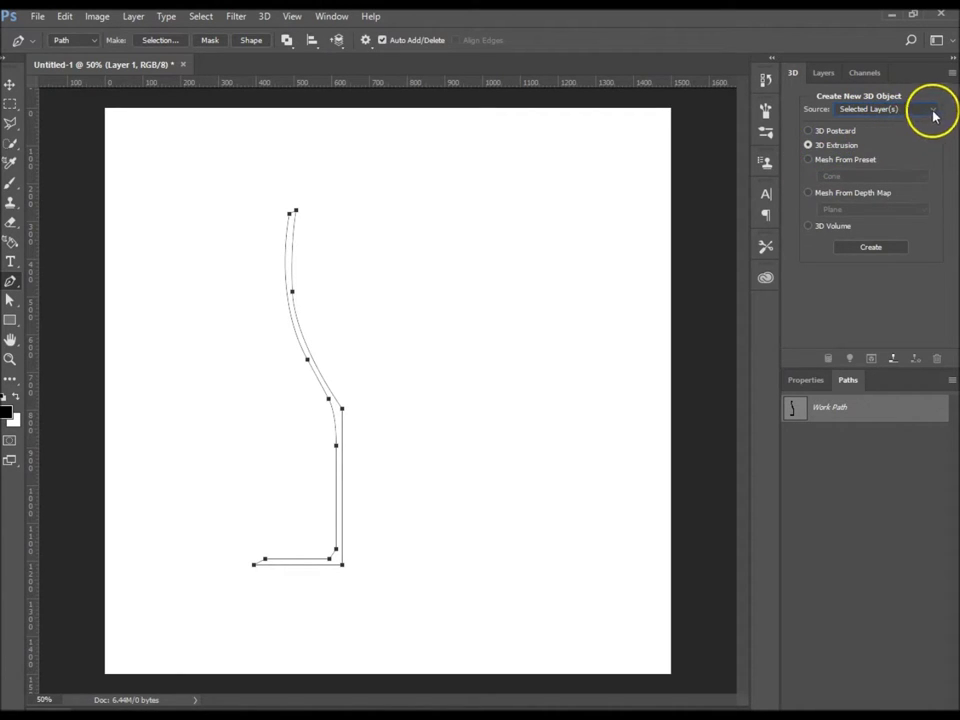
left_click(936, 112)
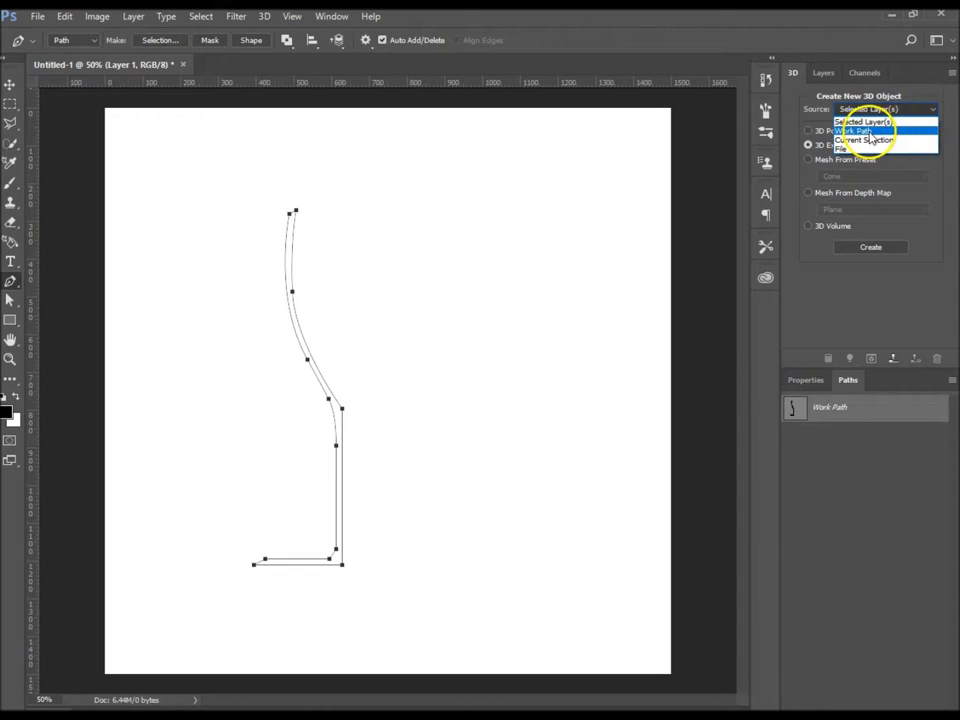
left_click(869, 131)
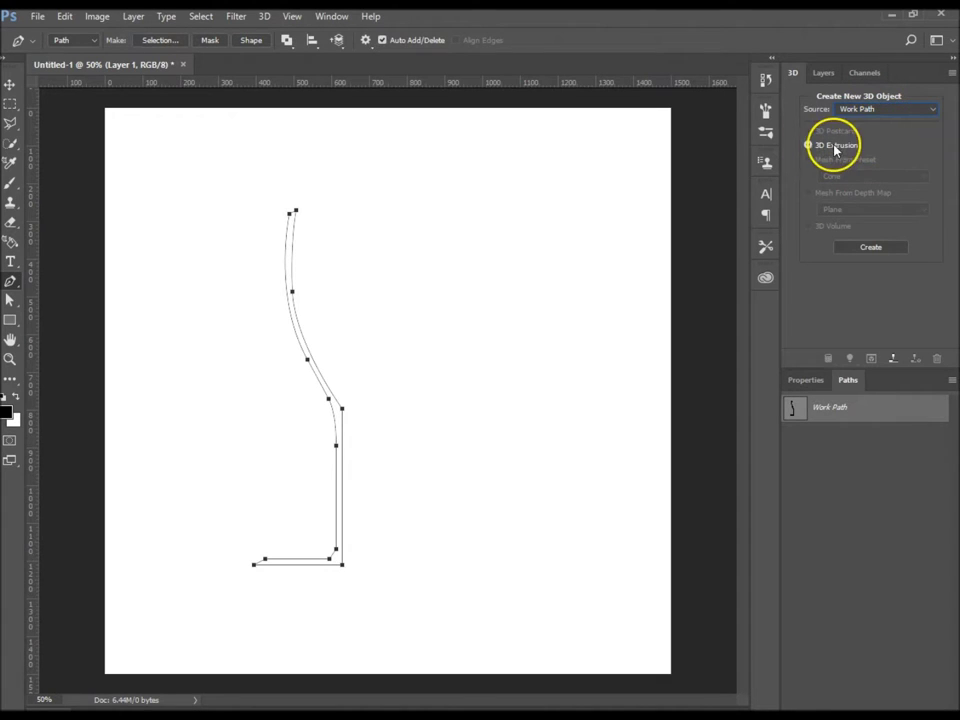
left_click(872, 247)
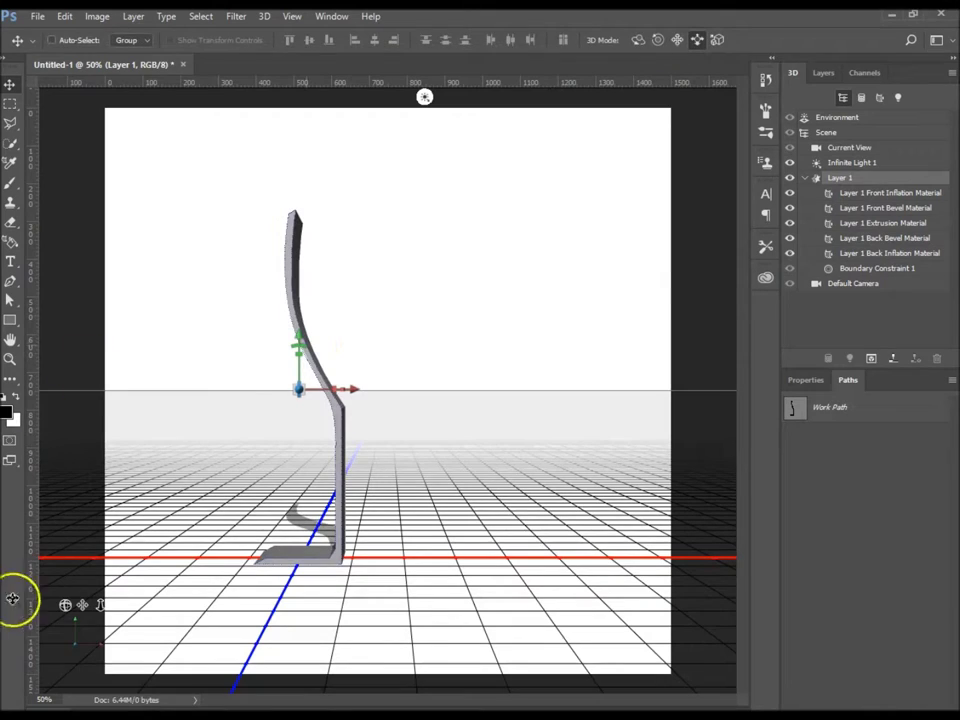
- Set the extruded profile mesh's extrusion depth to 0 px
left_click_drag(65, 610, 57, 621)
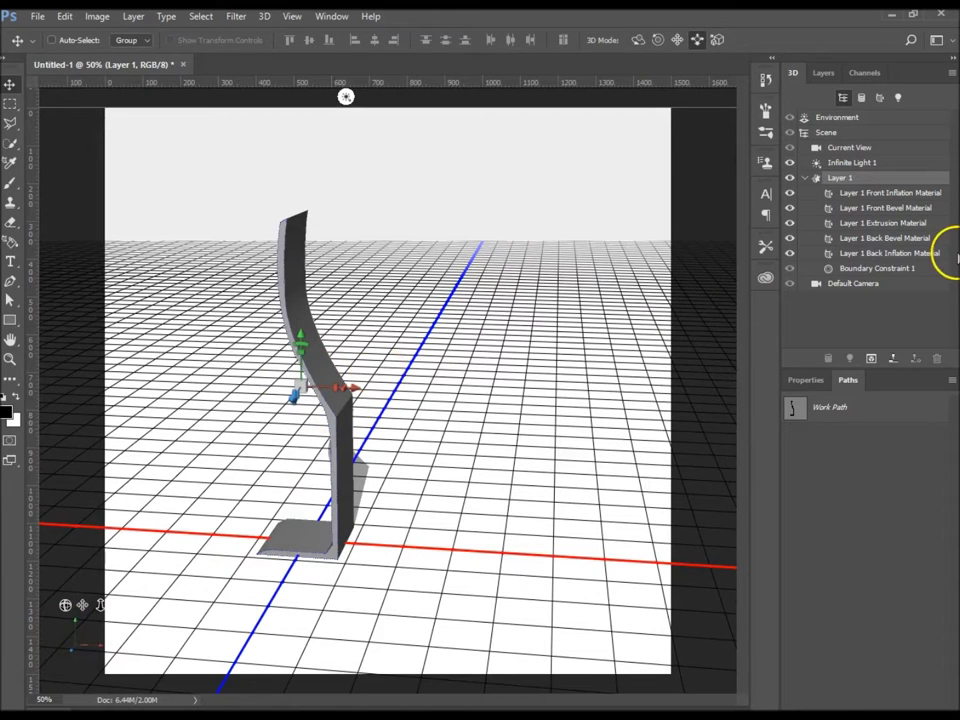
left_click(806, 382)
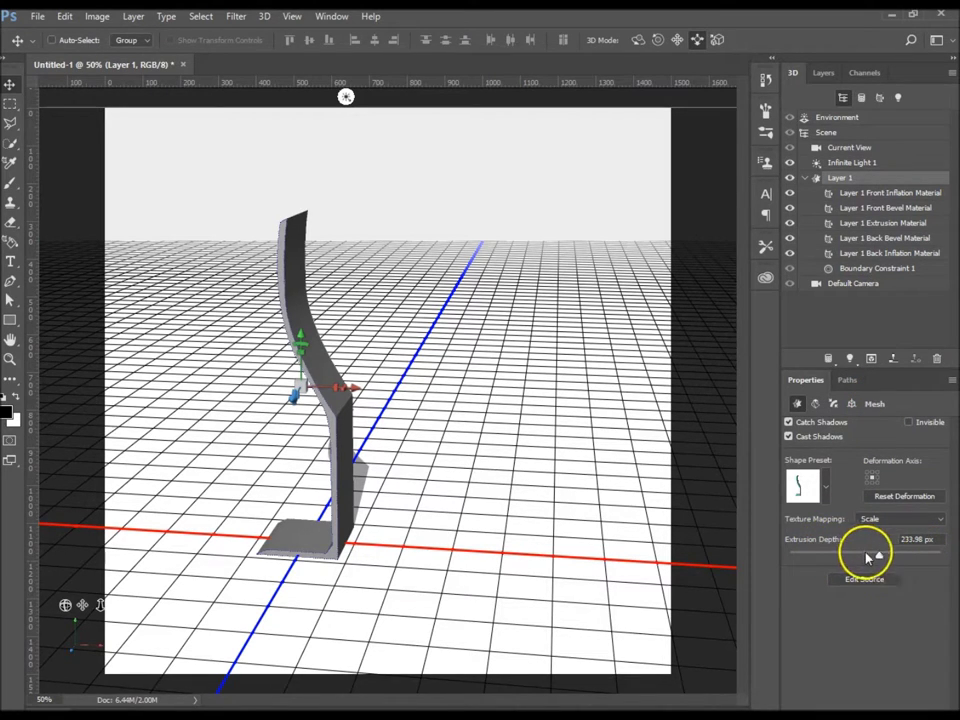
left_click_drag(880, 560, 865, 560)
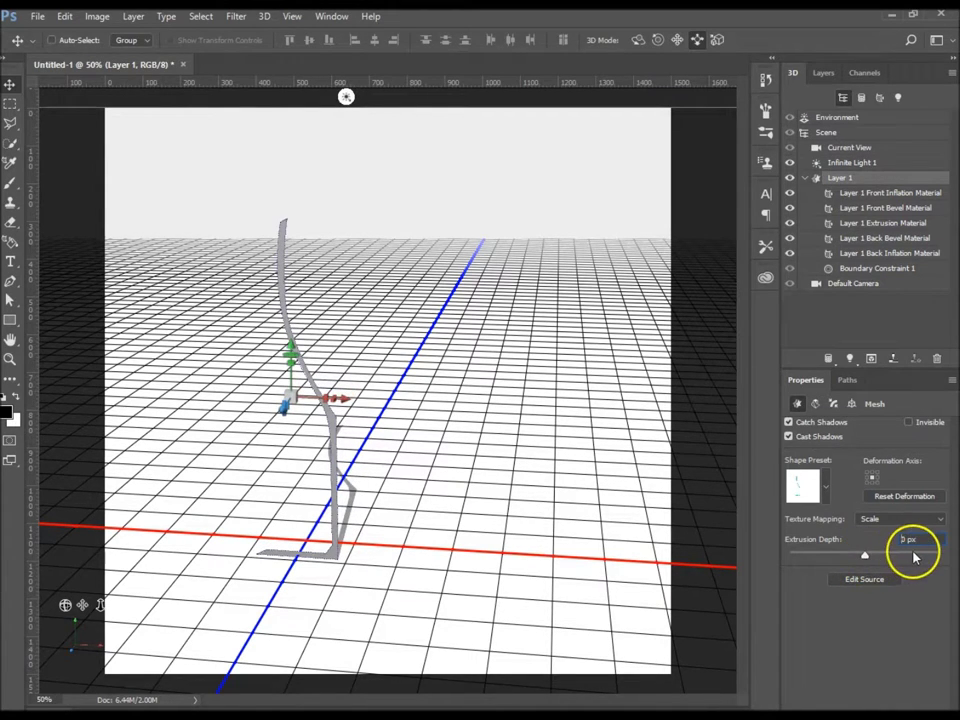
- Bend the mesh by a horizontal angle of 360° and move its deformation axis to the middle-right point to form the full glass
left_click(815, 405)
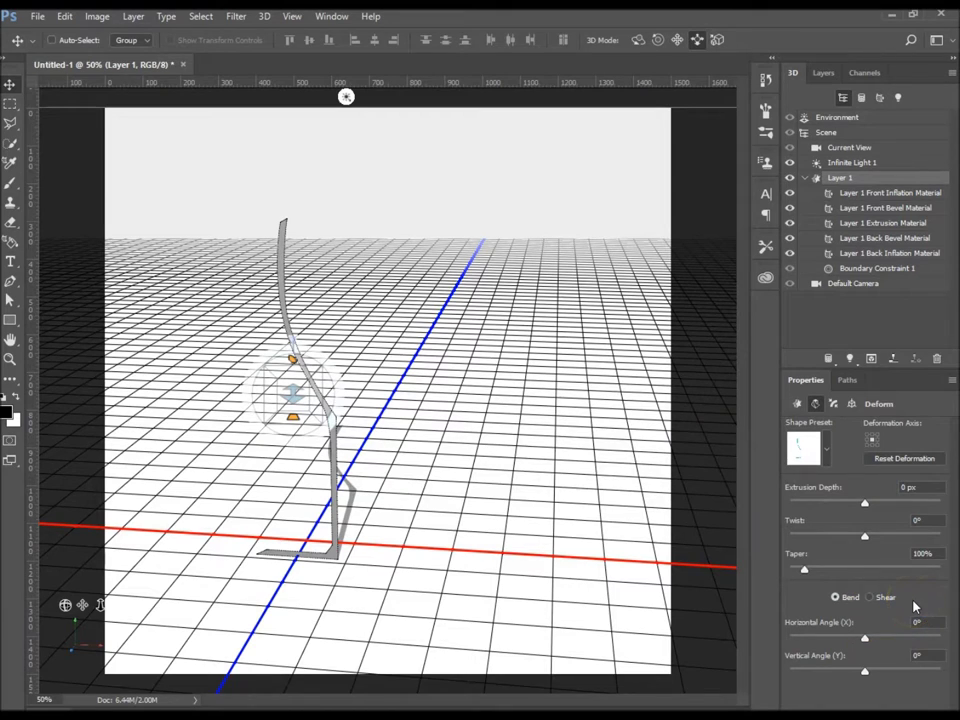
left_click(798, 633)
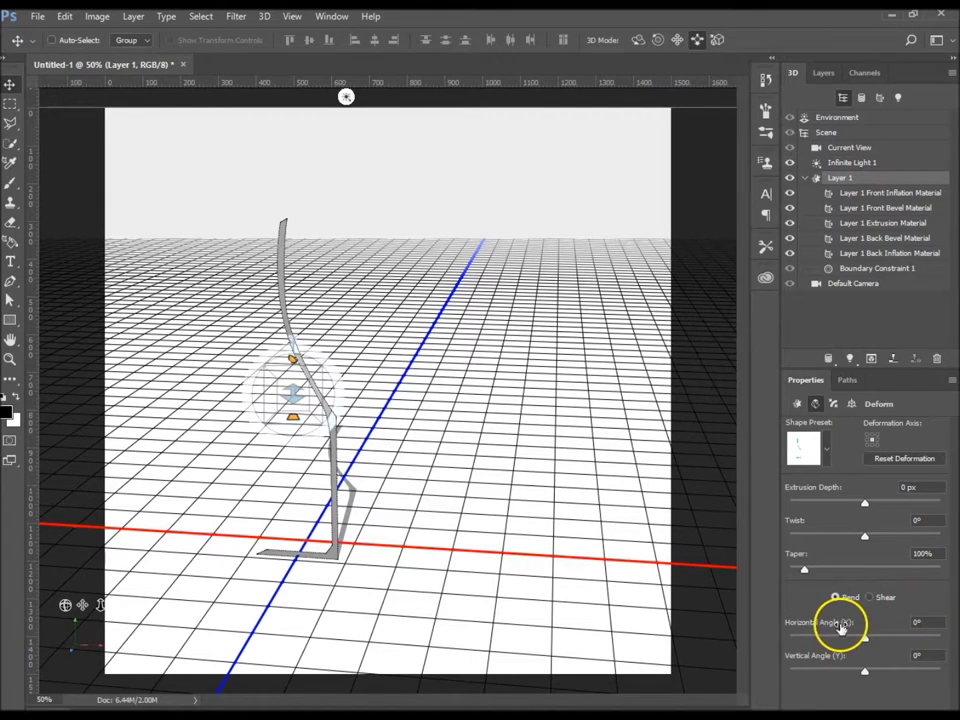
left_click_drag(865, 640, 943, 639)
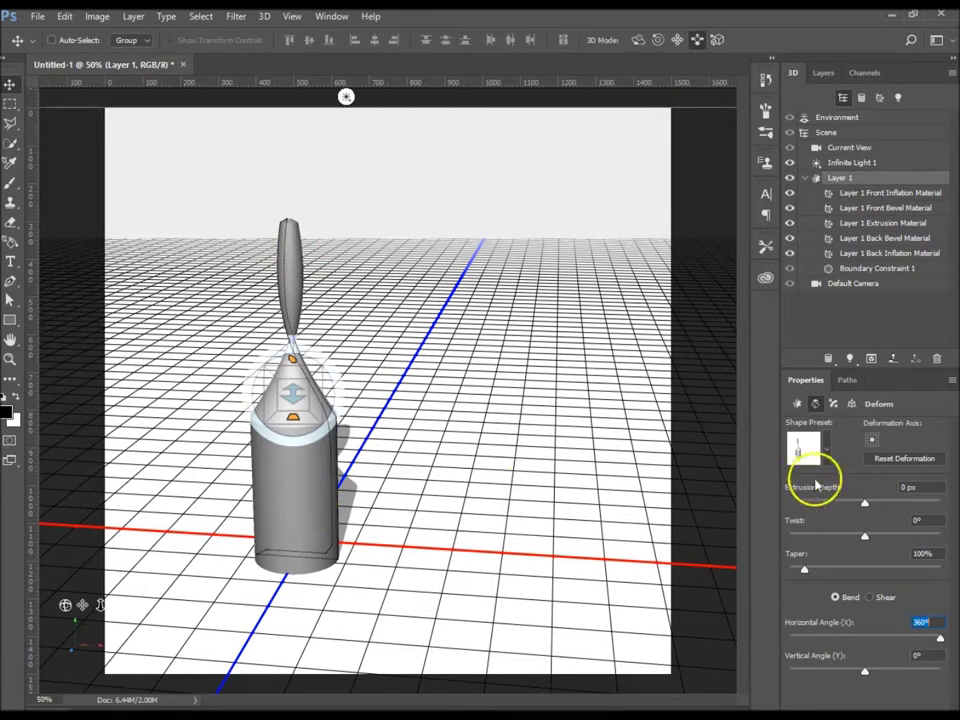
left_click(878, 444)
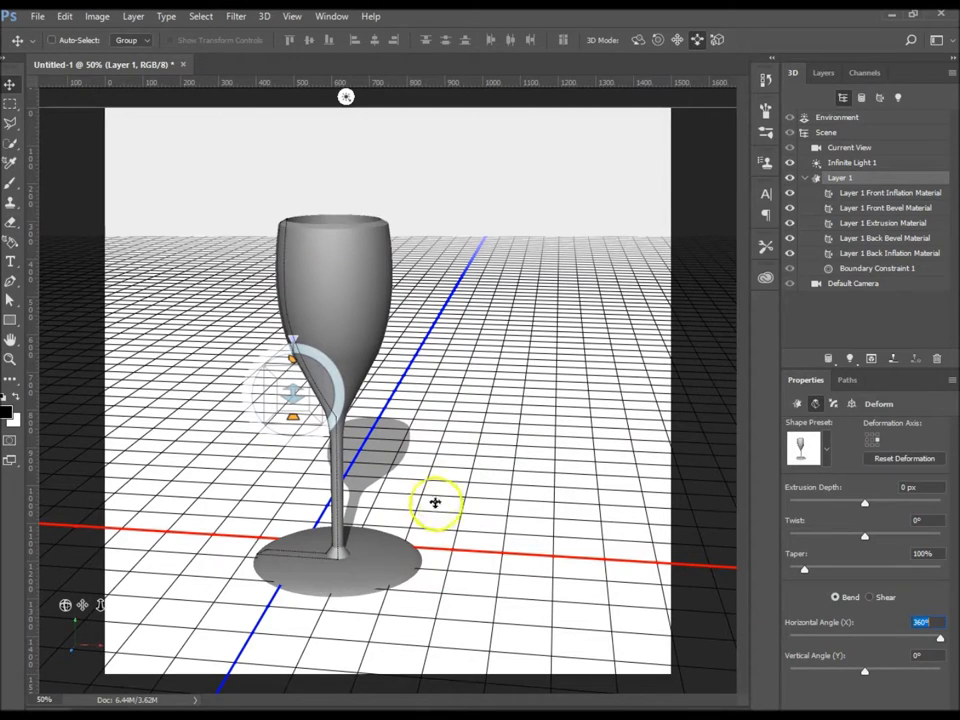
left_click_drag(64, 606, 66, 609)
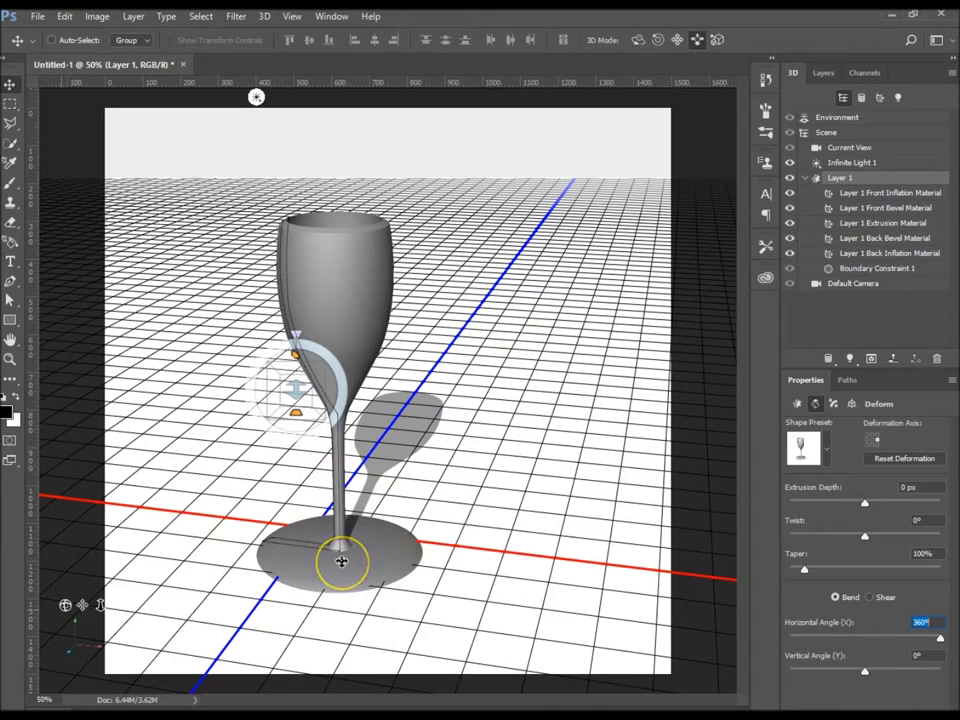
- Open the glass mesh's source path for editing and float it in a narrowed window beside the 3D glass
left_click(797, 403)
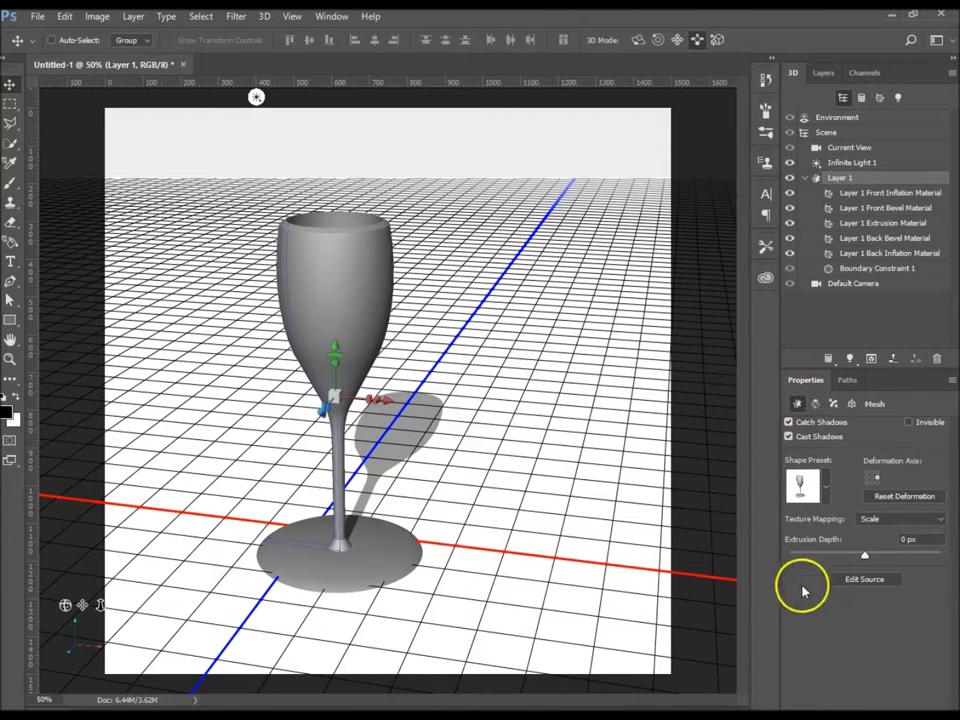
left_click(875, 583)
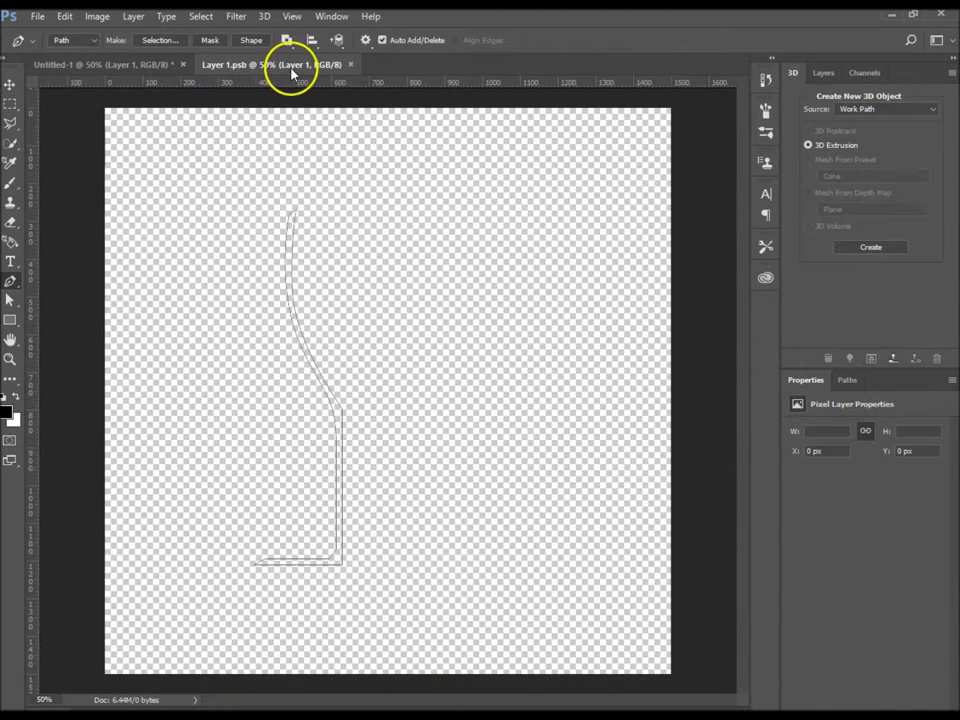
left_click_drag(285, 67, 296, 111)
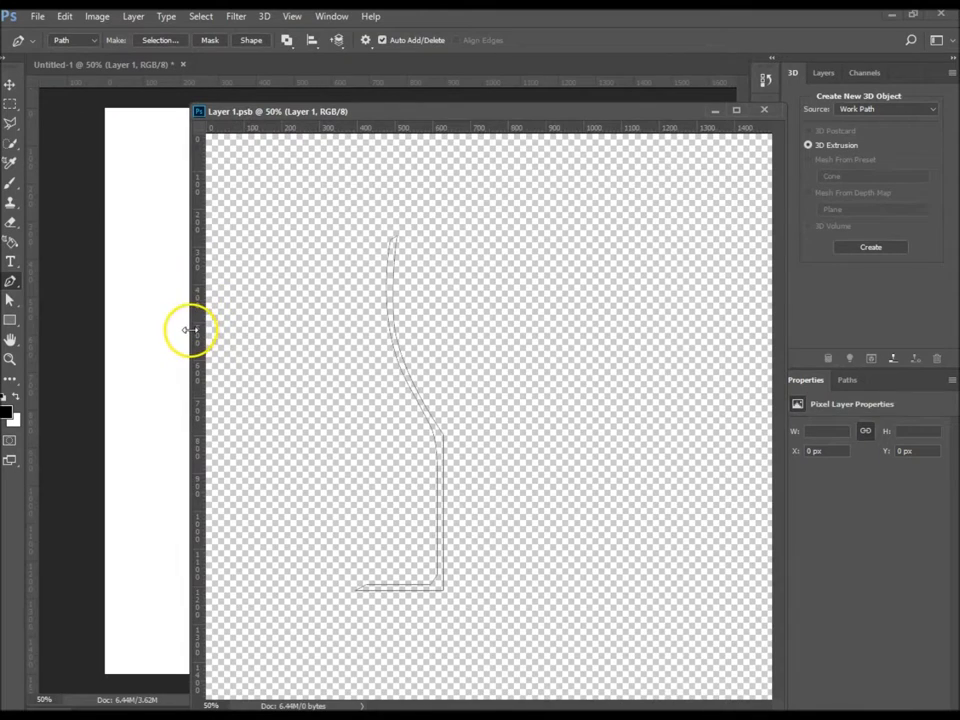
left_click_drag(189, 330, 383, 336)
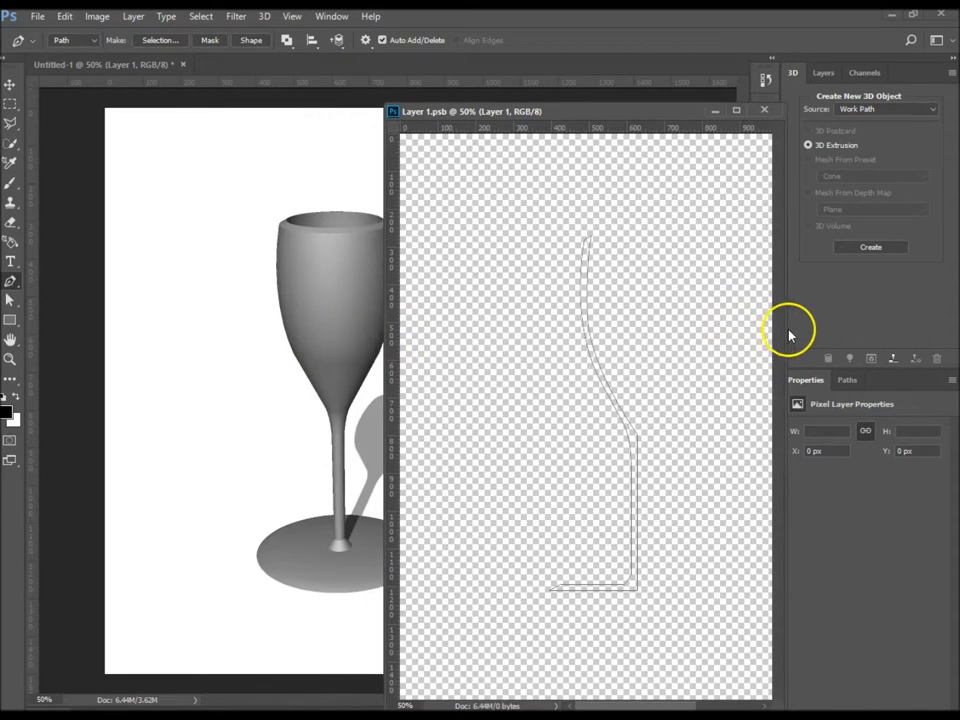
left_click_drag(784, 326, 716, 336)
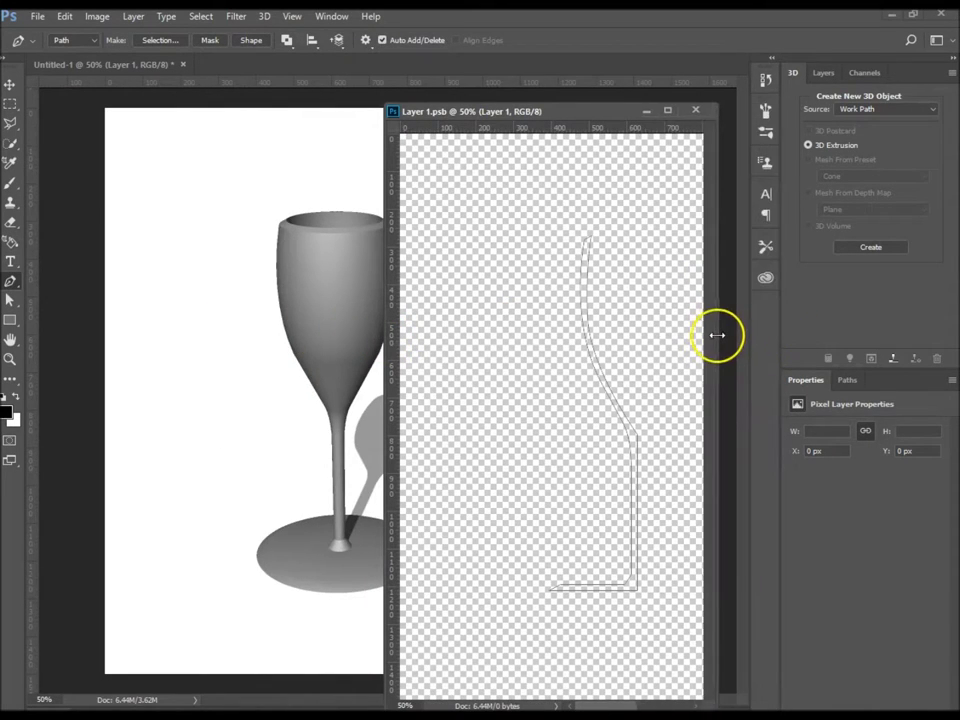
left_click_drag(544, 113, 654, 71)
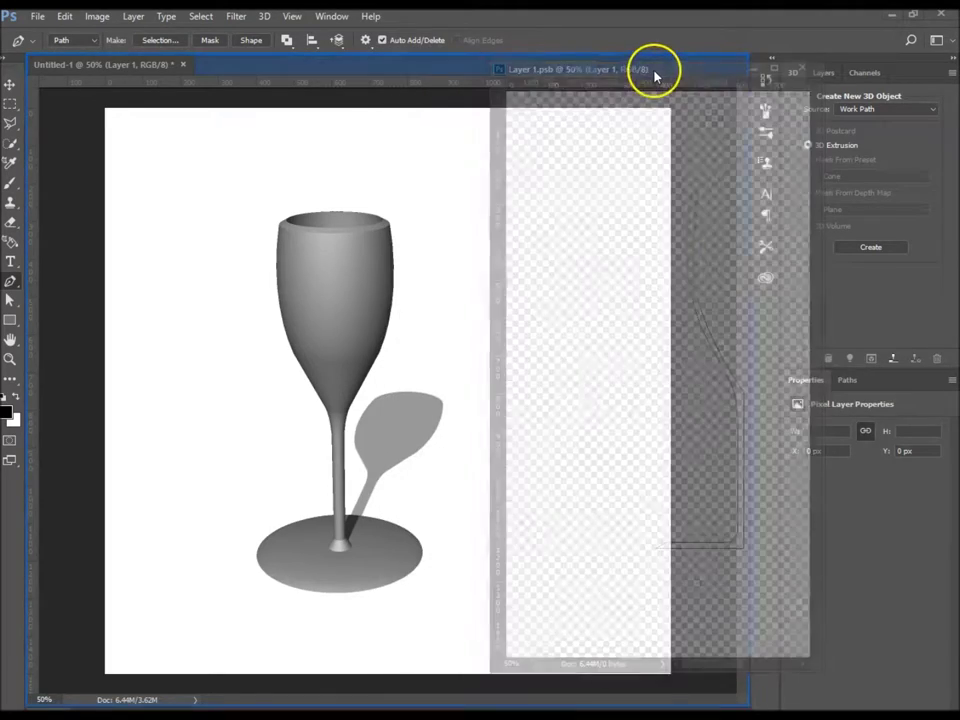
left_click_drag(270, 66, 305, 102)
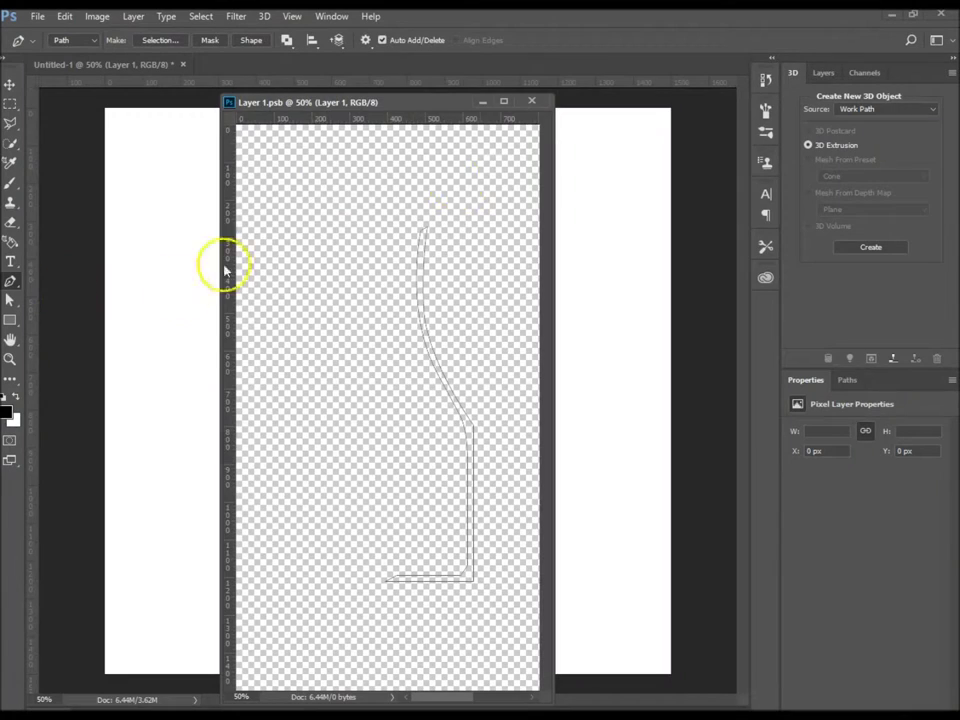
left_click_drag(411, 104, 668, 118)
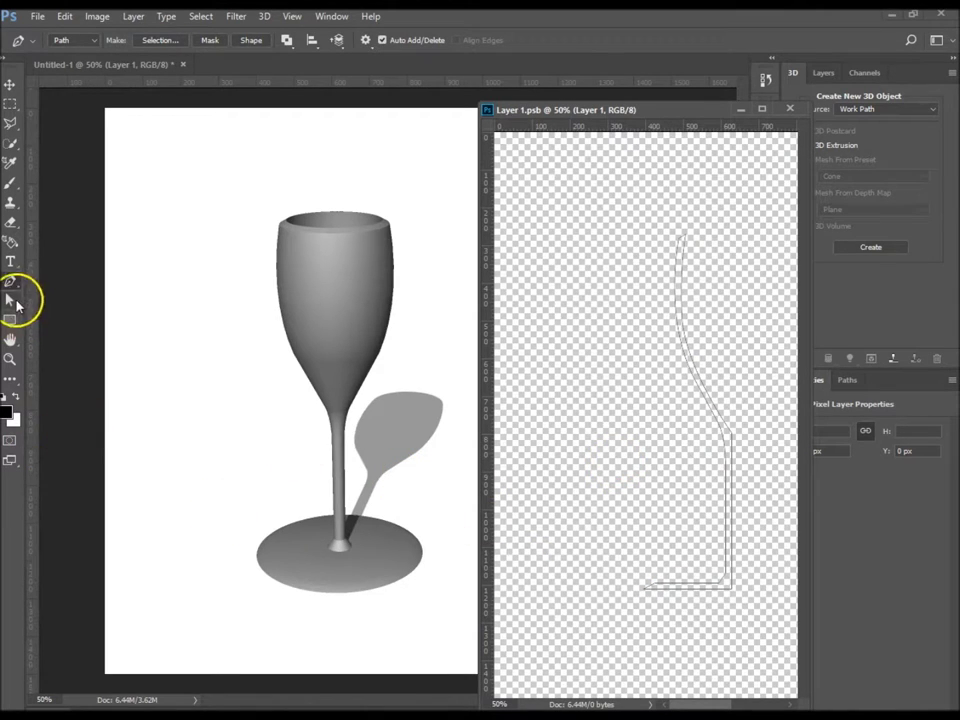
- Switch to the Direct Selection tool and try to select the outer end of the profile's base
mouse_move(677, 569)
left_mouse_down()
mouse_move(673, 611)
mouse_move(678, 588)
left_mouse_up()
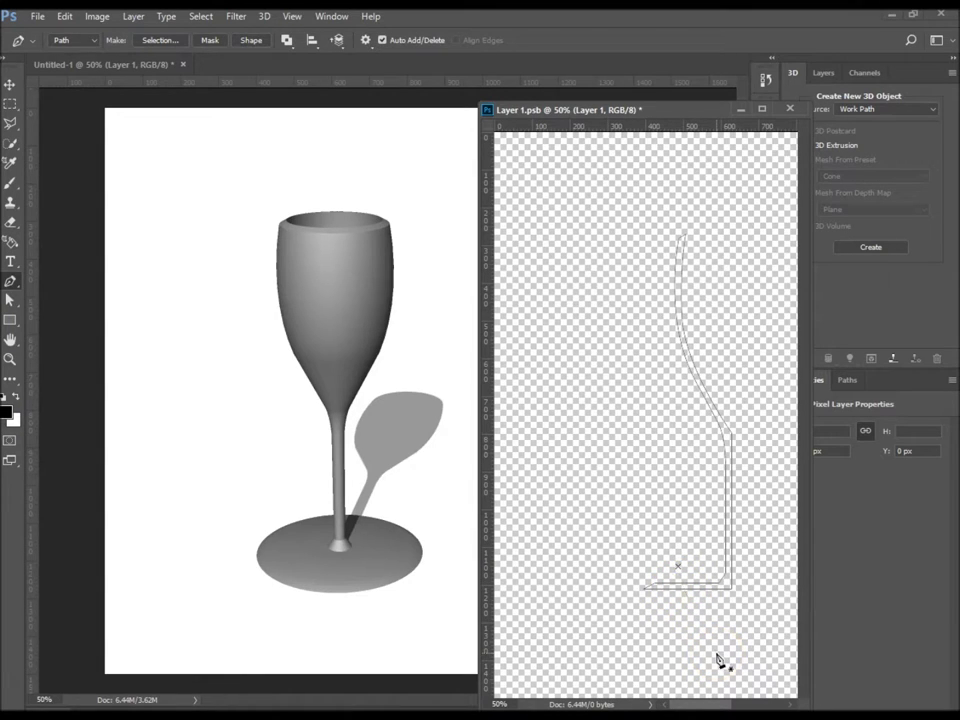
left_click(11, 302)
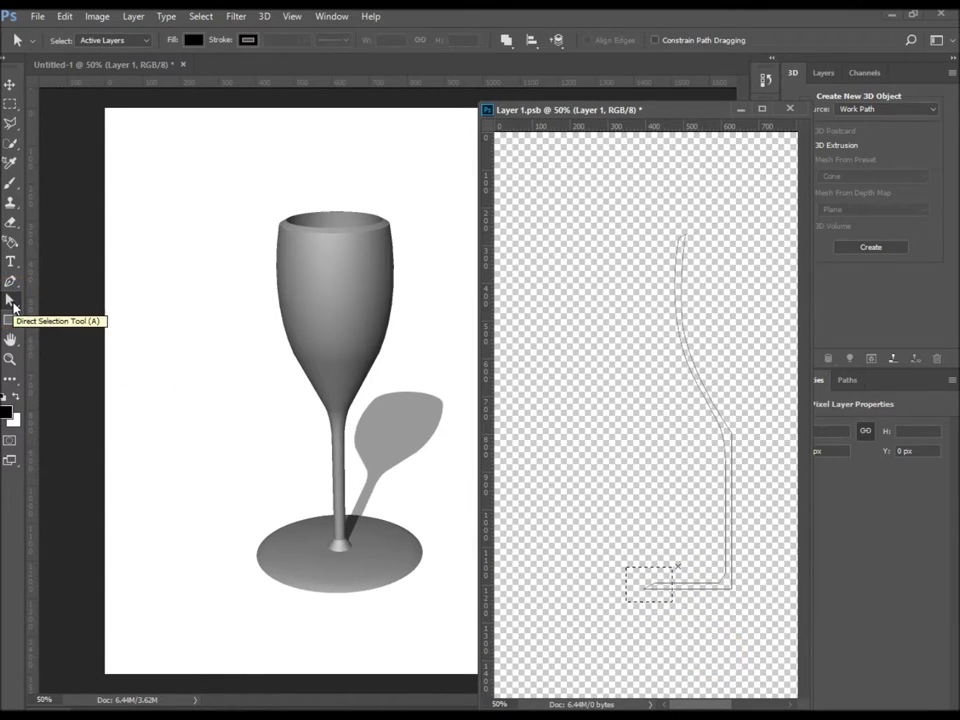
left_click(268, 439)
left_click(668, 607)
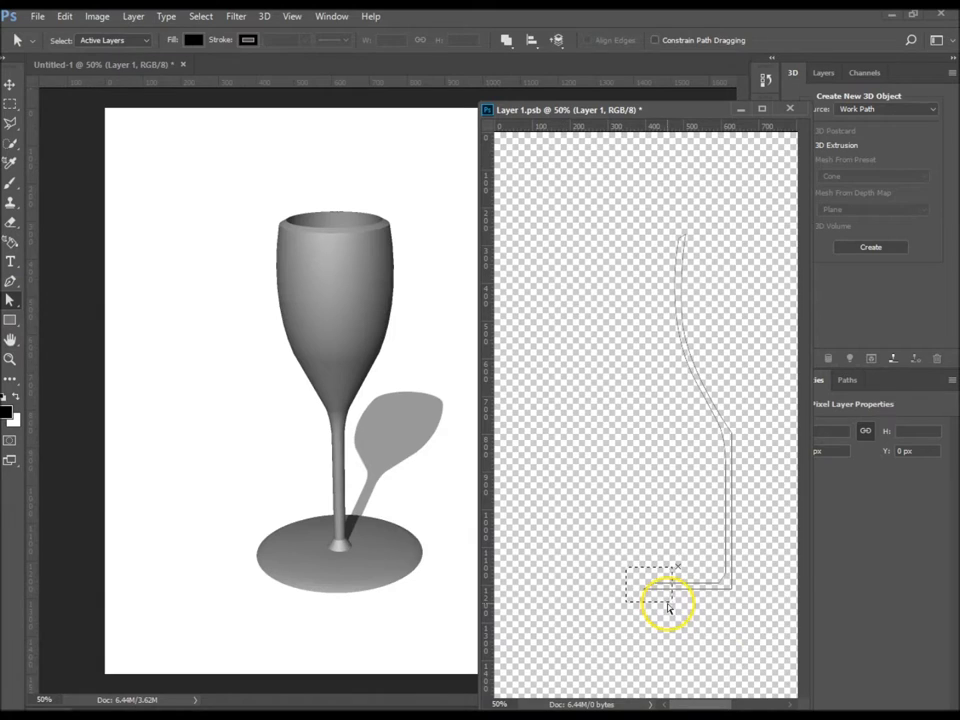
left_click_drag(669, 607, 671, 606)
key("ctrl+f")
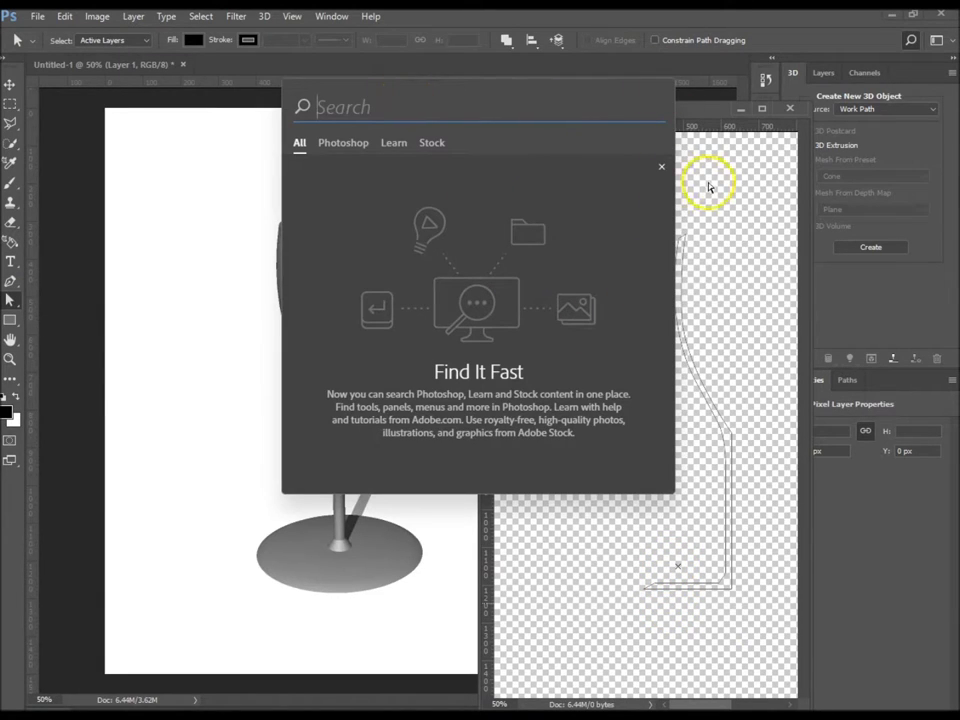
left_click(661, 167)
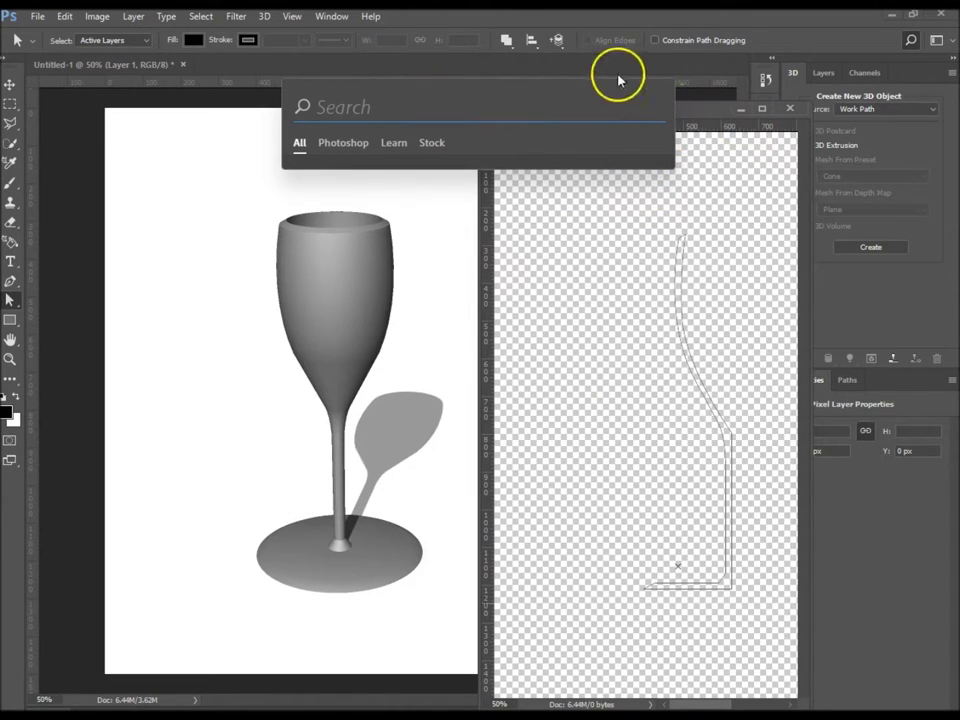
key("Escape")
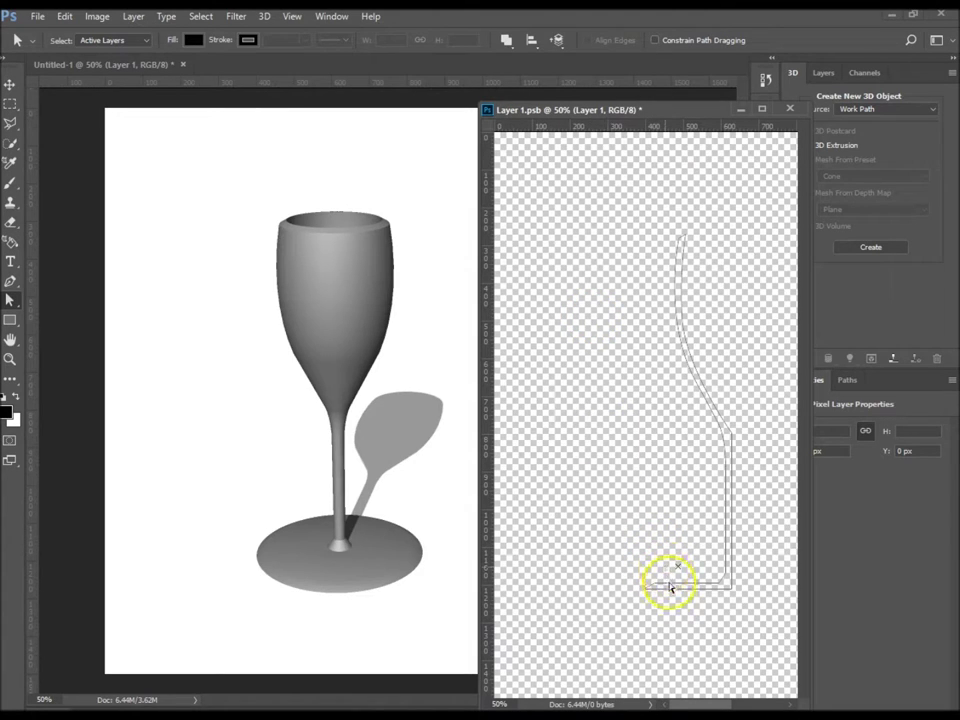
- Narrow the glass foot by moving the base's two outer end points toward the stem, readjust them slightly outward, and save the source
left_click(640, 600)
left_click_drag(644, 591, 690, 588)
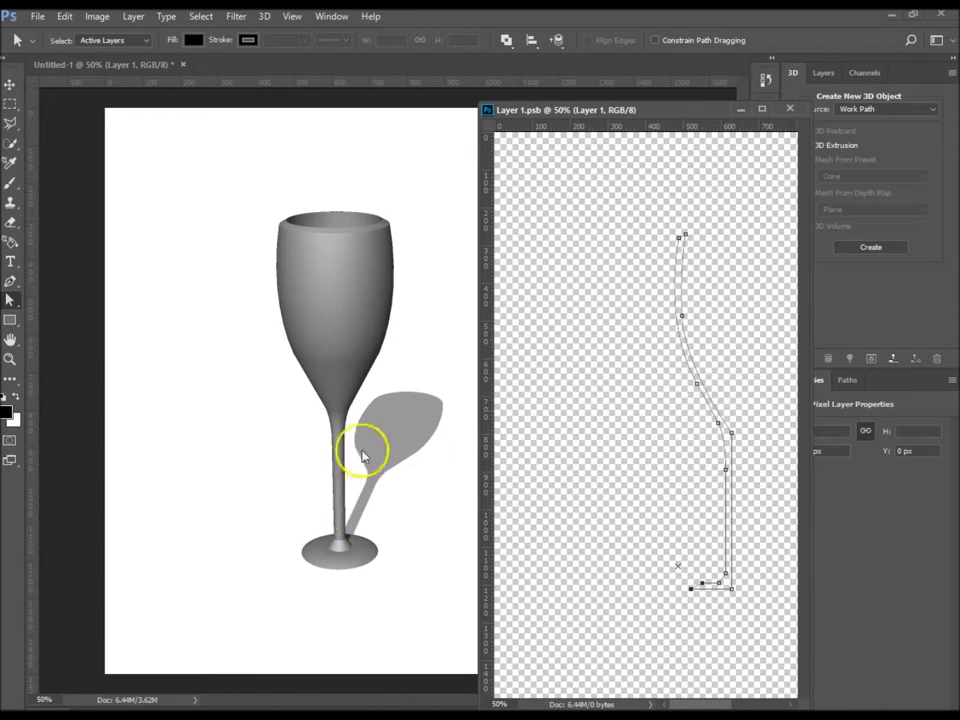
left_click(709, 589)
left_click_drag(713, 573, 681, 594)
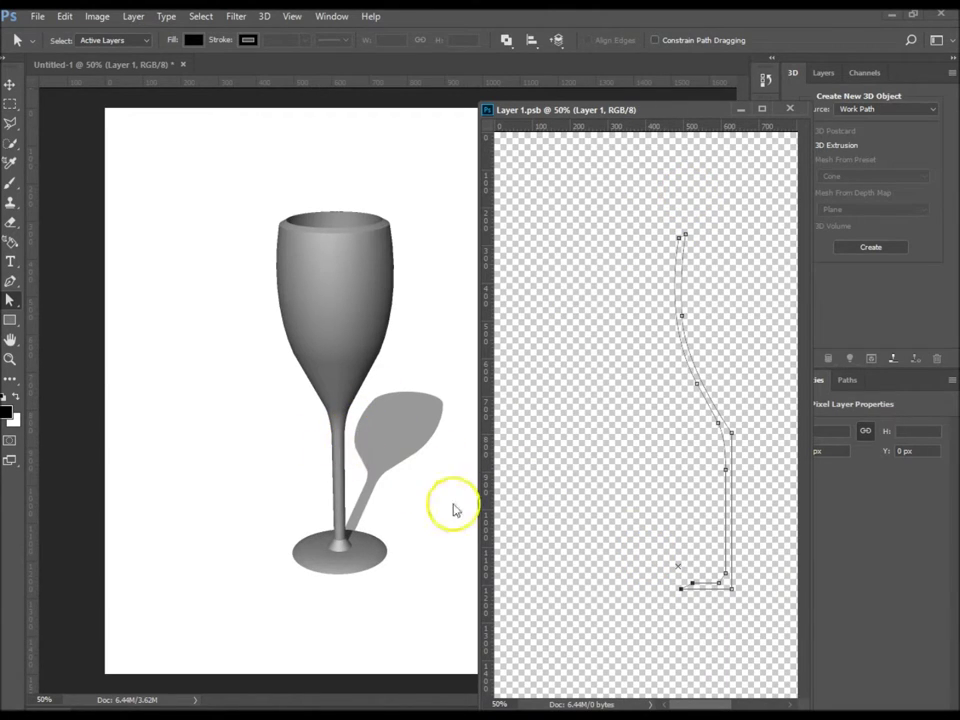
- Shorten the stem by moving all the base's anchor points upward, then save and close the source document
left_click(646, 533)
left_click_drag(655, 531, 756, 646)
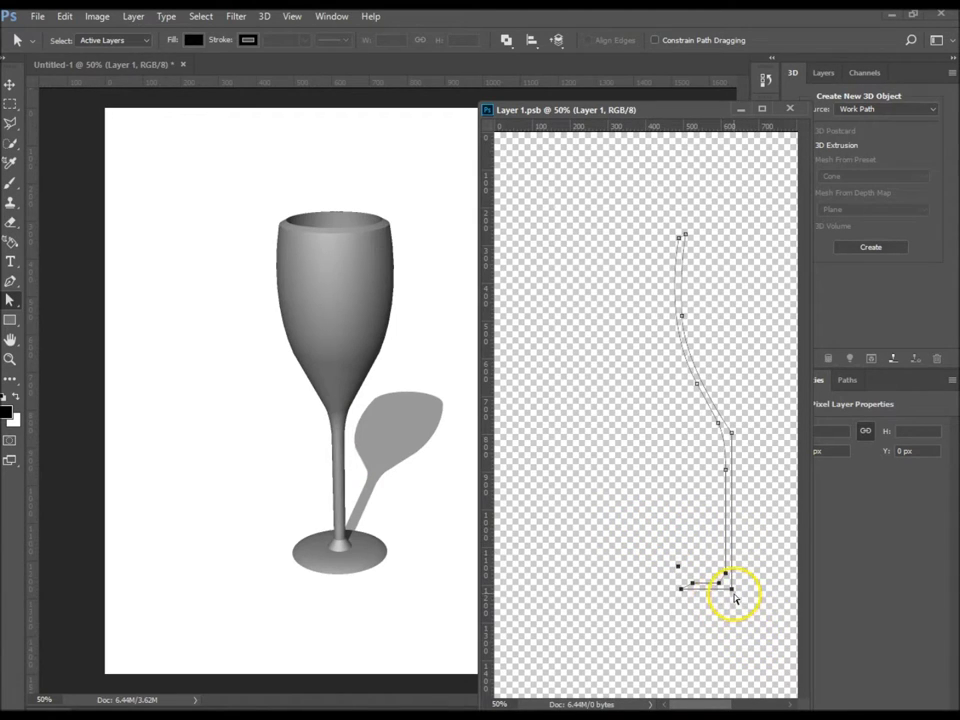
left_click_drag(733, 596, 731, 567)
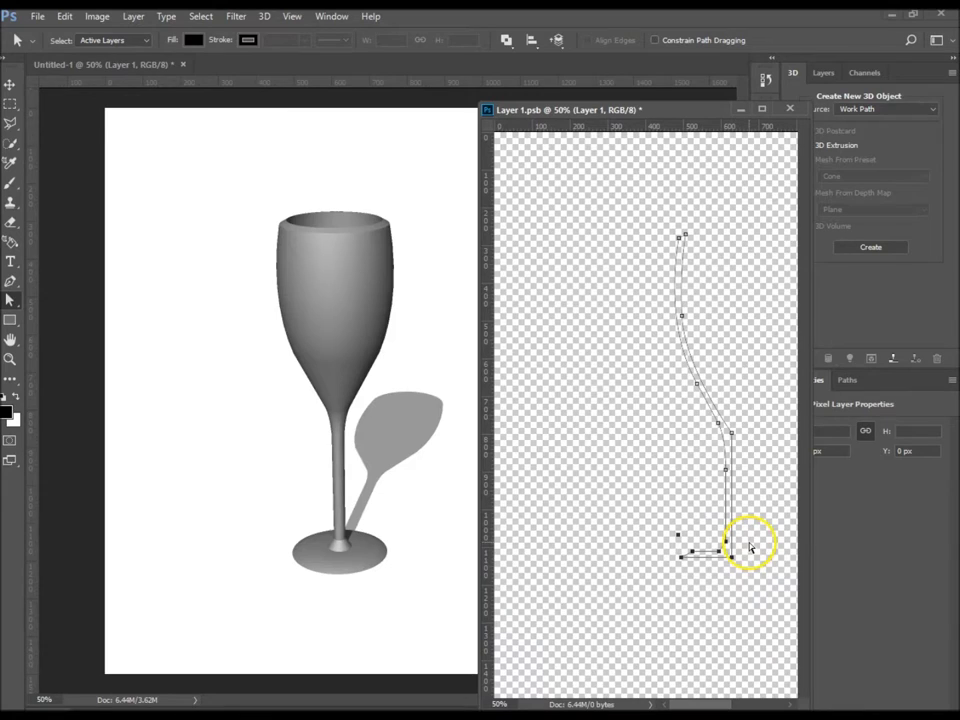
key("ctrl+s")
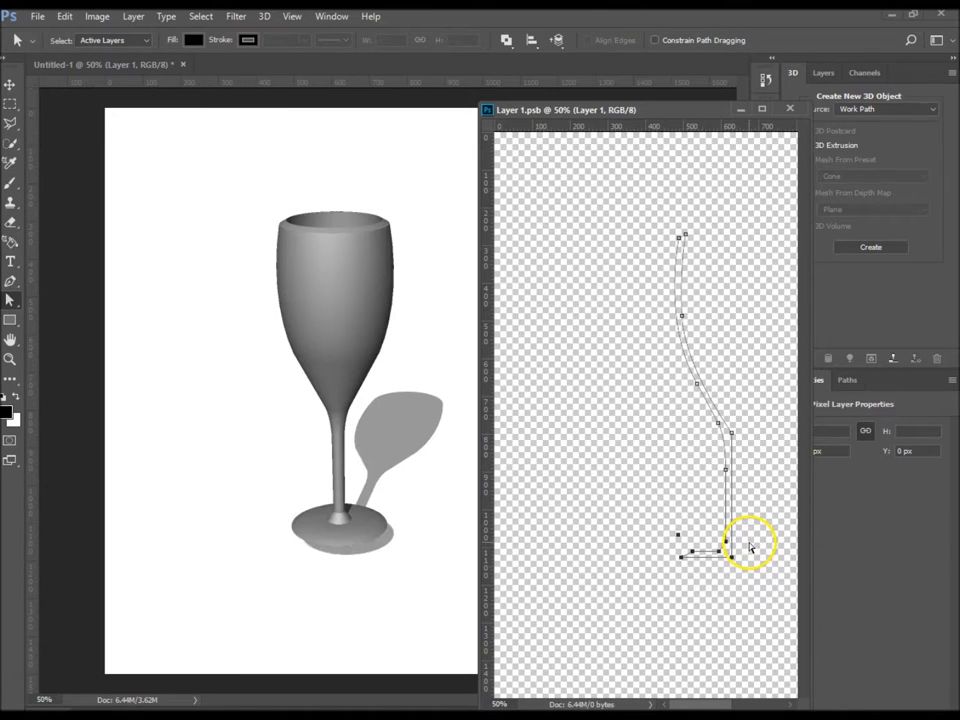
left_click(791, 110)
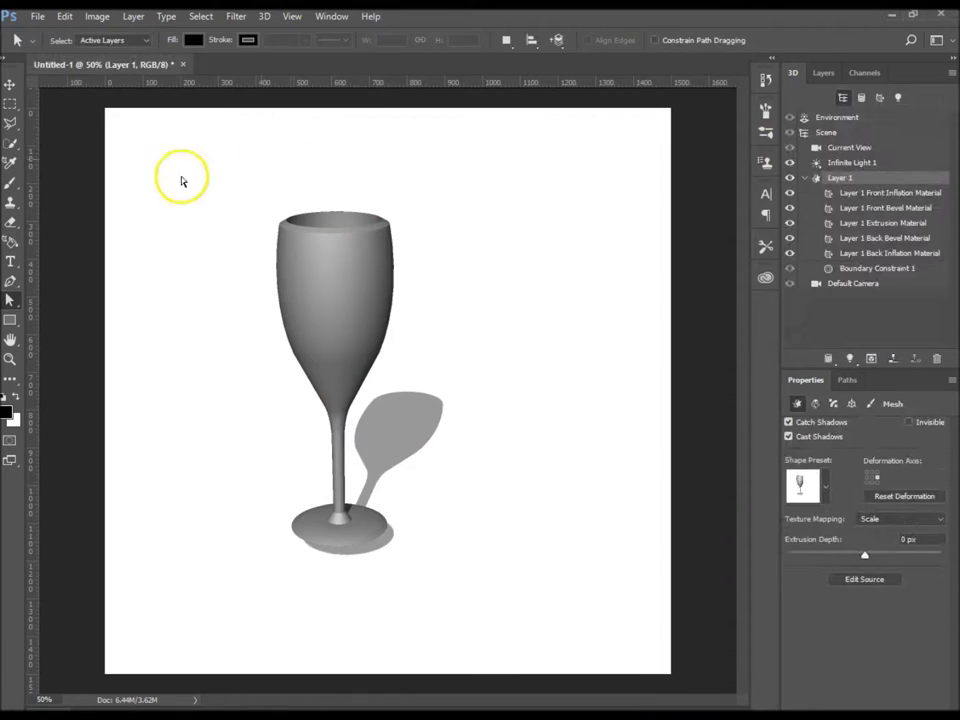
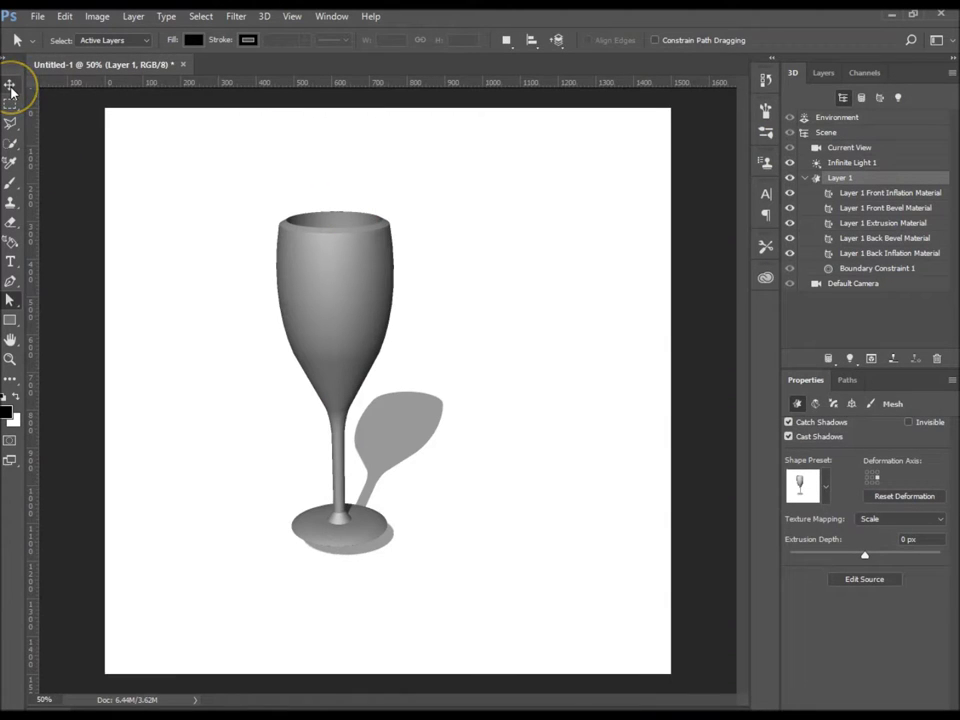
- Move the 3D glass mesh down to the ground plane
left_click(11, 90)
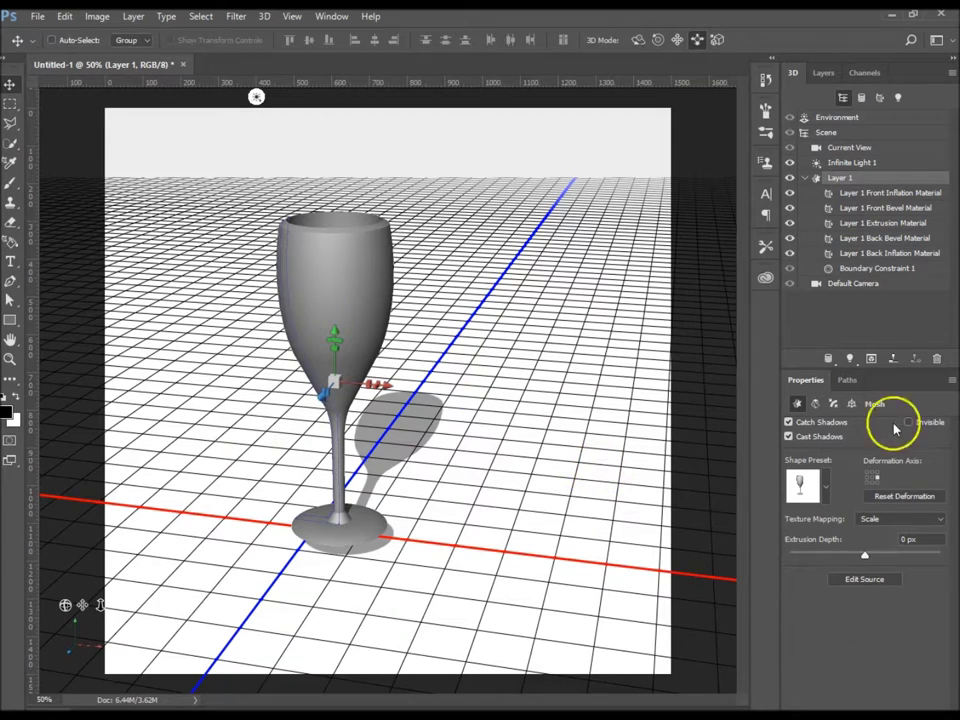
left_click(851, 404)
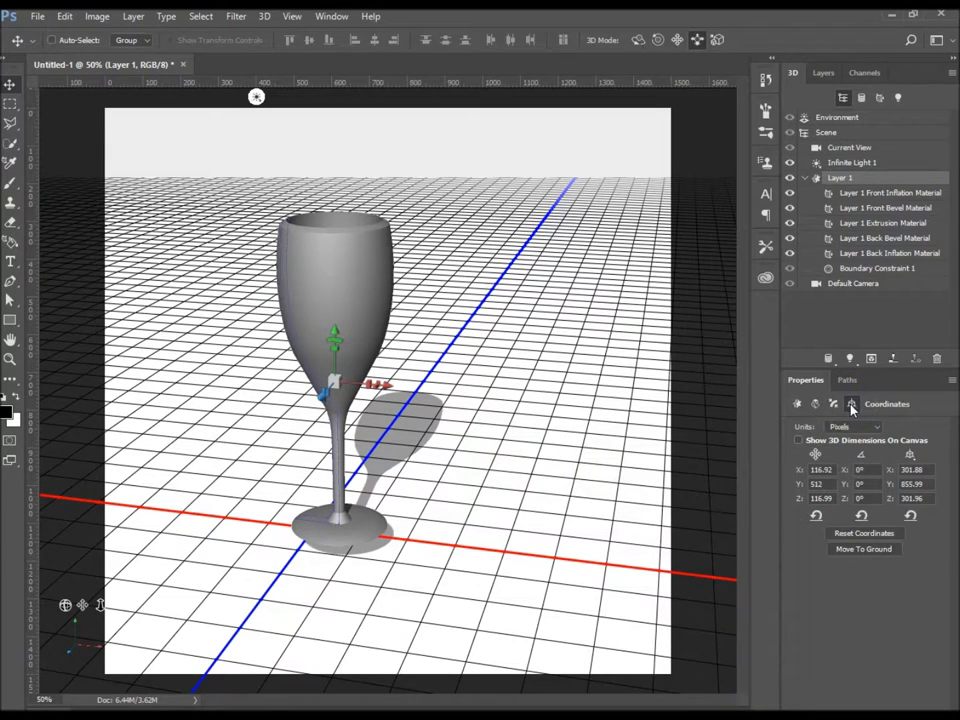
left_click(870, 551)
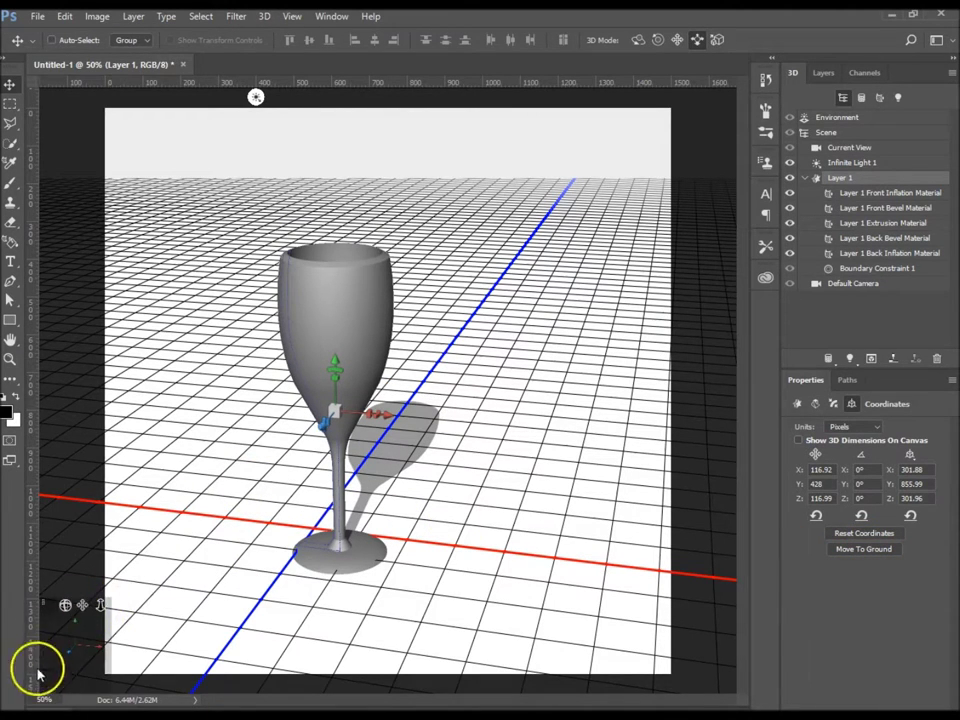
- Apply the clear glass material preset to all five Layer 1 materials, from Front Inflation to Back Inflation
left_click_drag(64, 607, 79, 608)
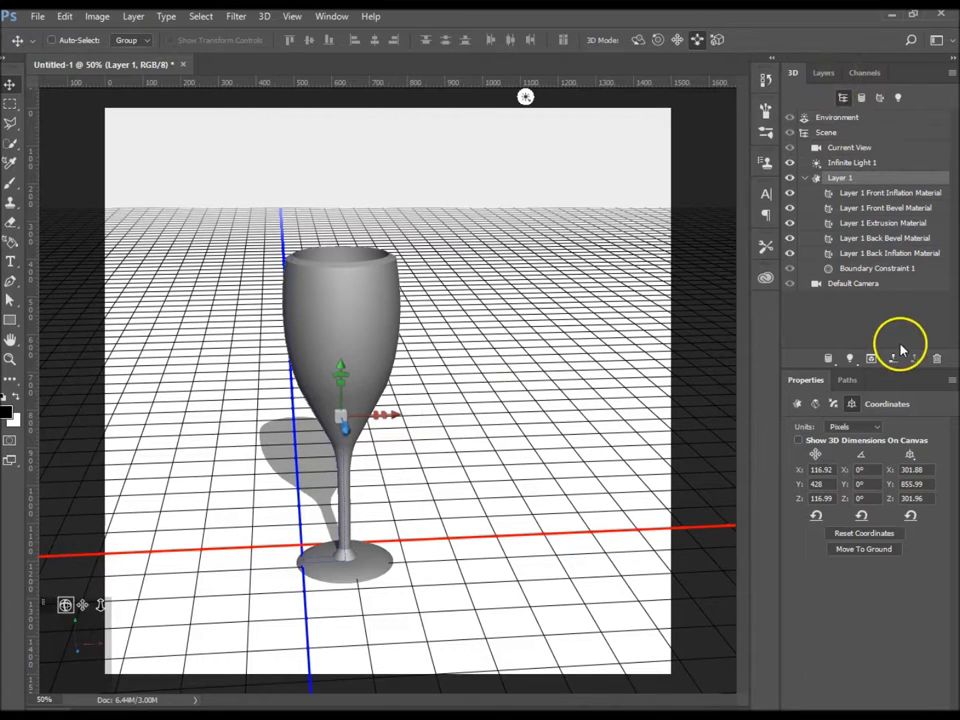
left_click(912, 194)
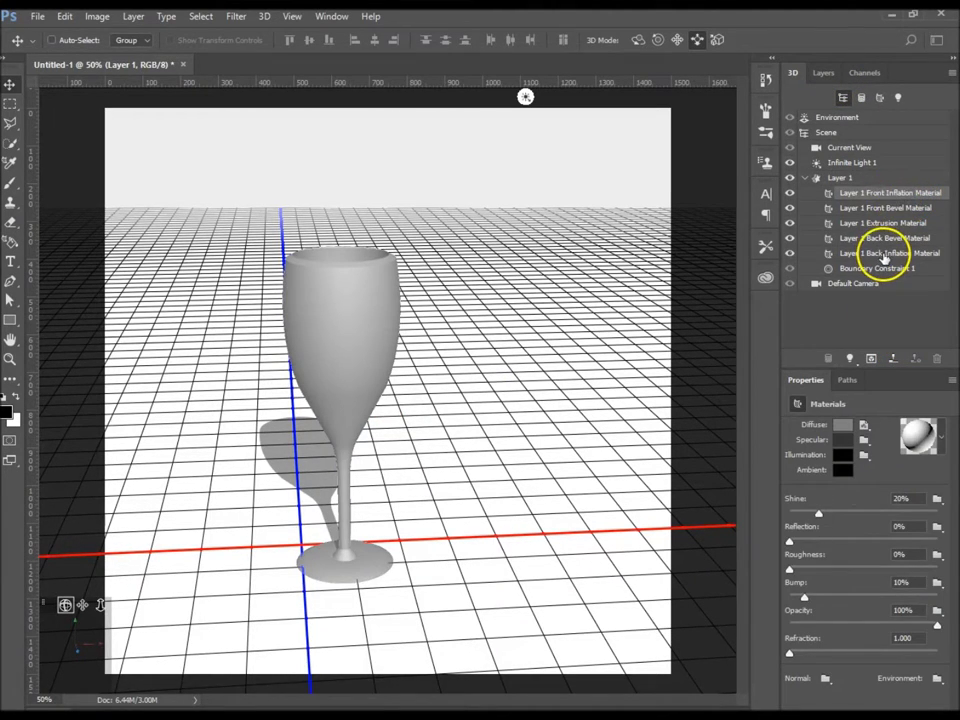
left_click(882, 254, "shift")
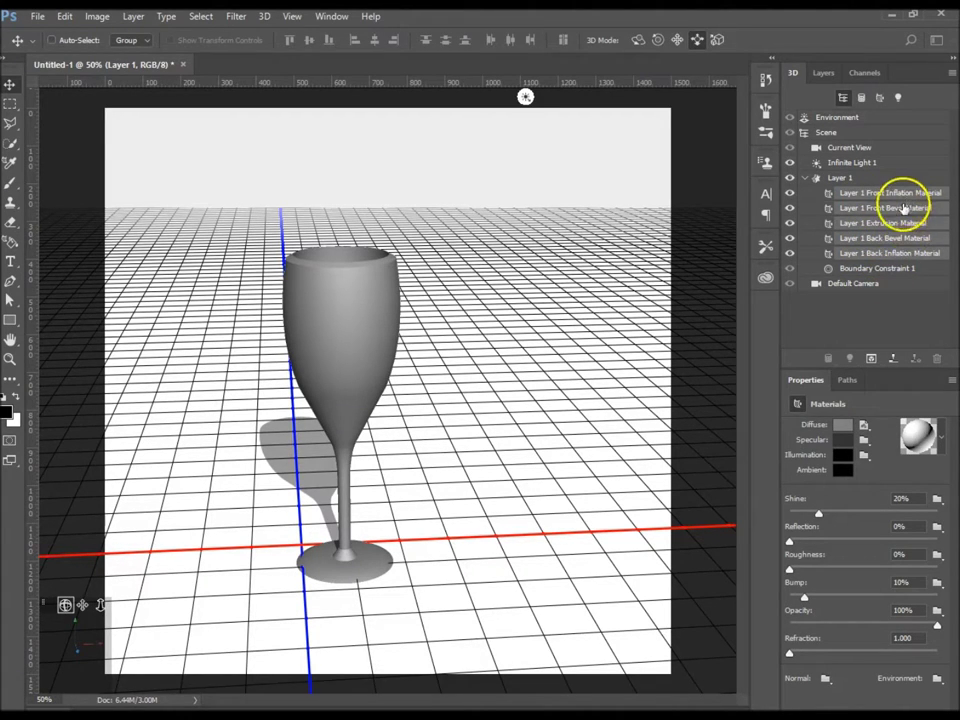
left_click(943, 438)
left_click_drag(921, 497, 925, 512)
scroll(927, 511, "down", 1)
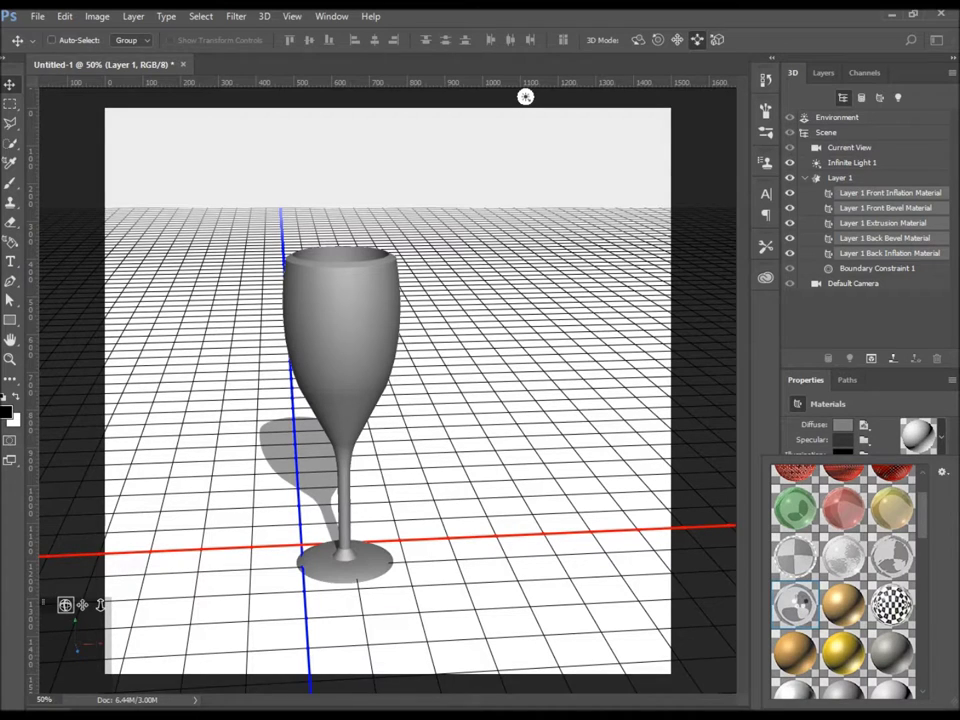
left_click(798, 605)
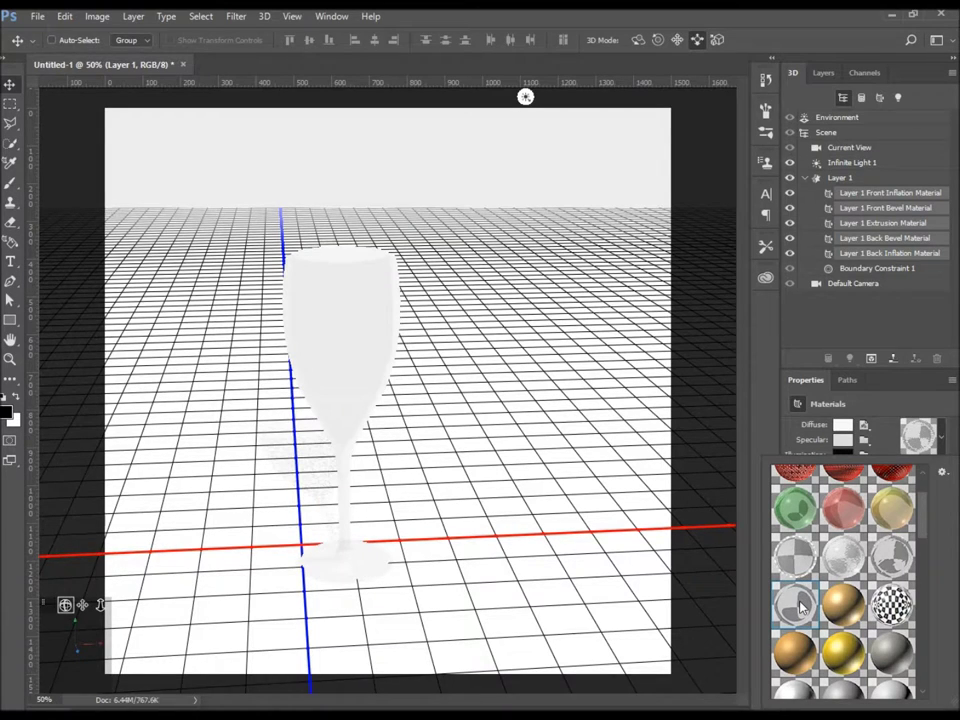
left_click(939, 441)
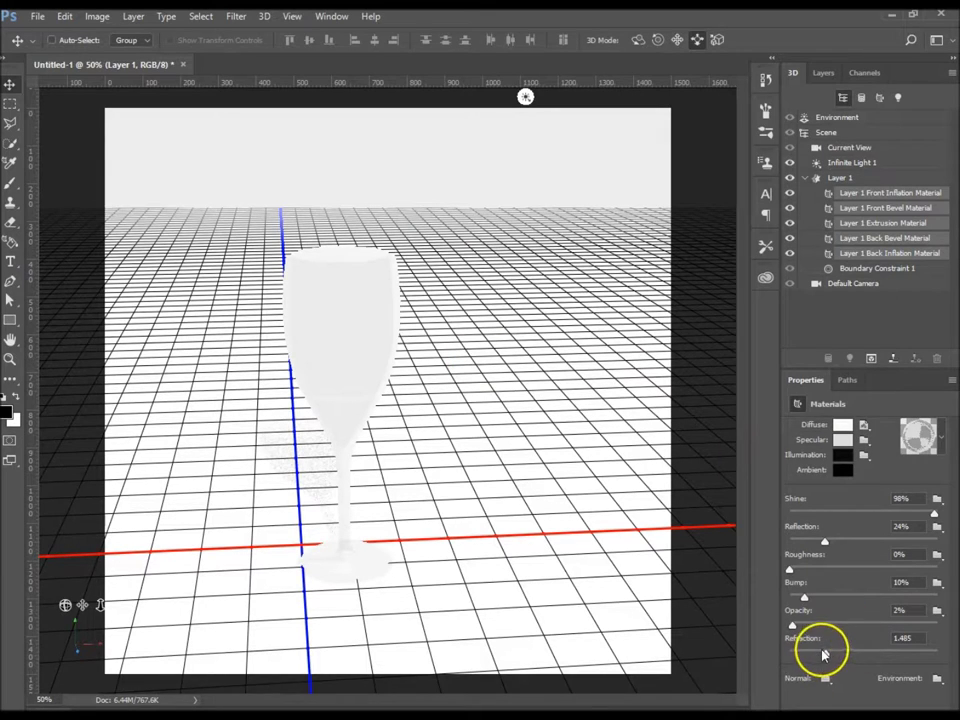
- Raise the refraction of the selected glass materials to 1.815
left_click_drag(826, 655, 842, 653)
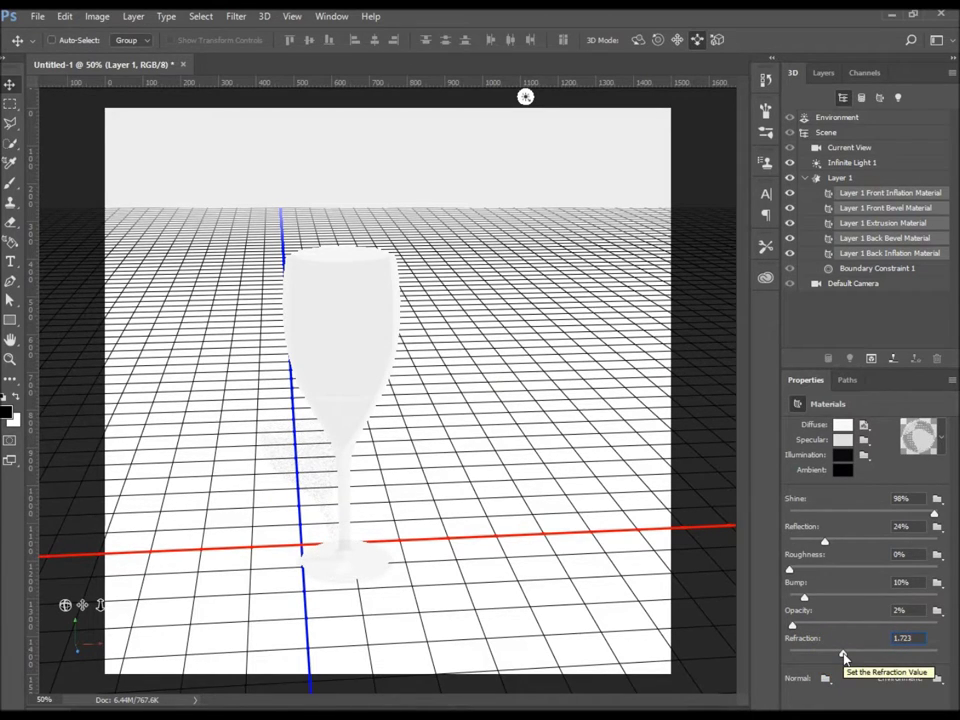
left_click_drag(843, 655, 851, 654)
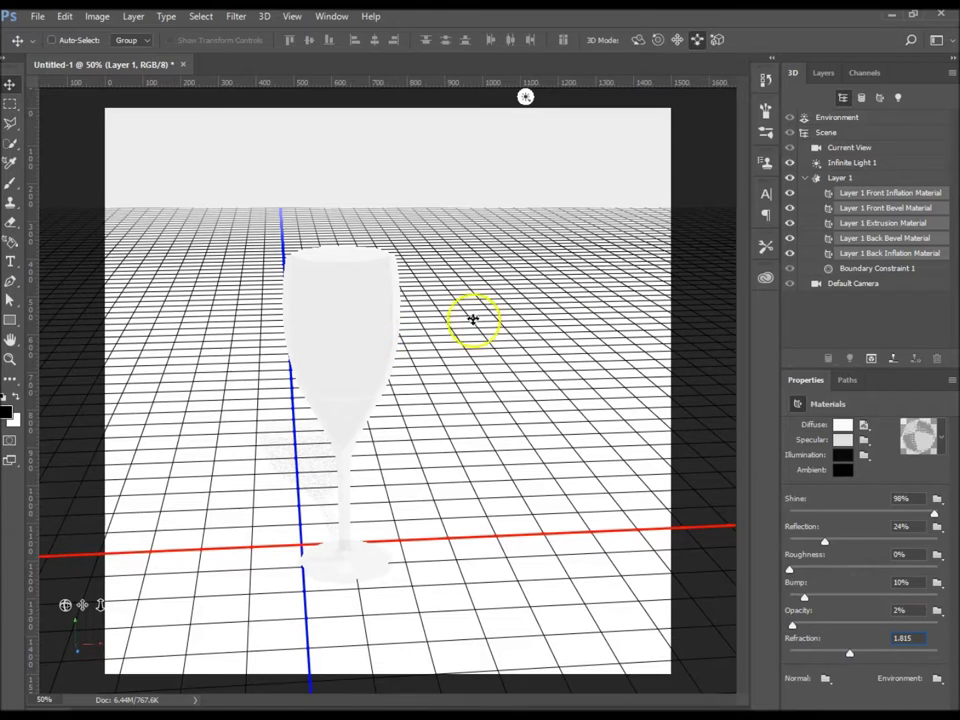
- Add a new empty layer and place it between Layer 1 and the Background
left_click(826, 76)
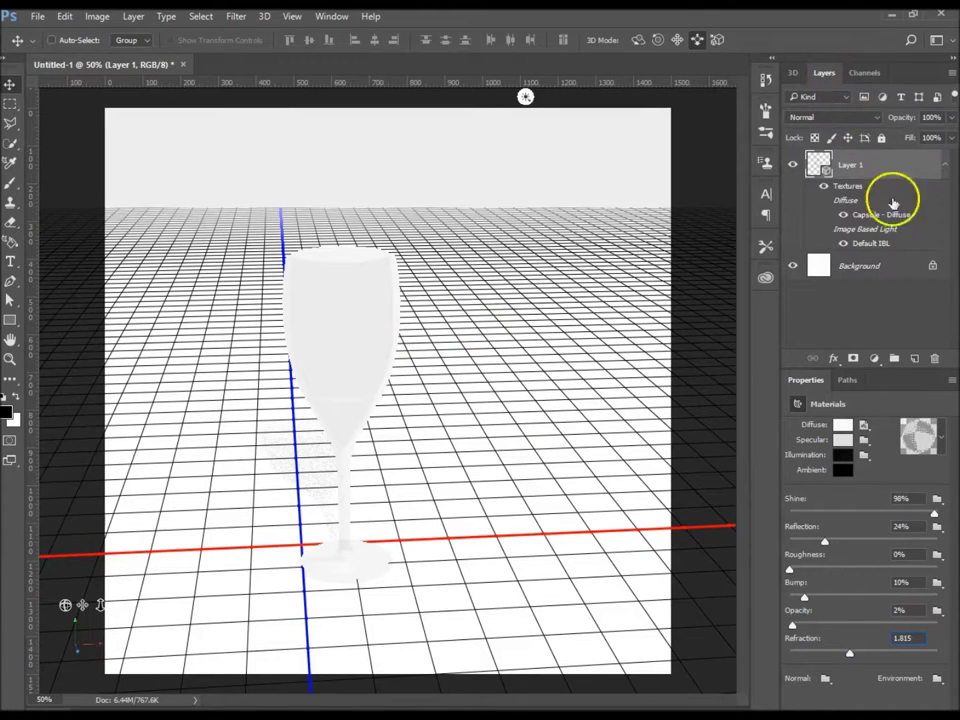
left_click(913, 360)
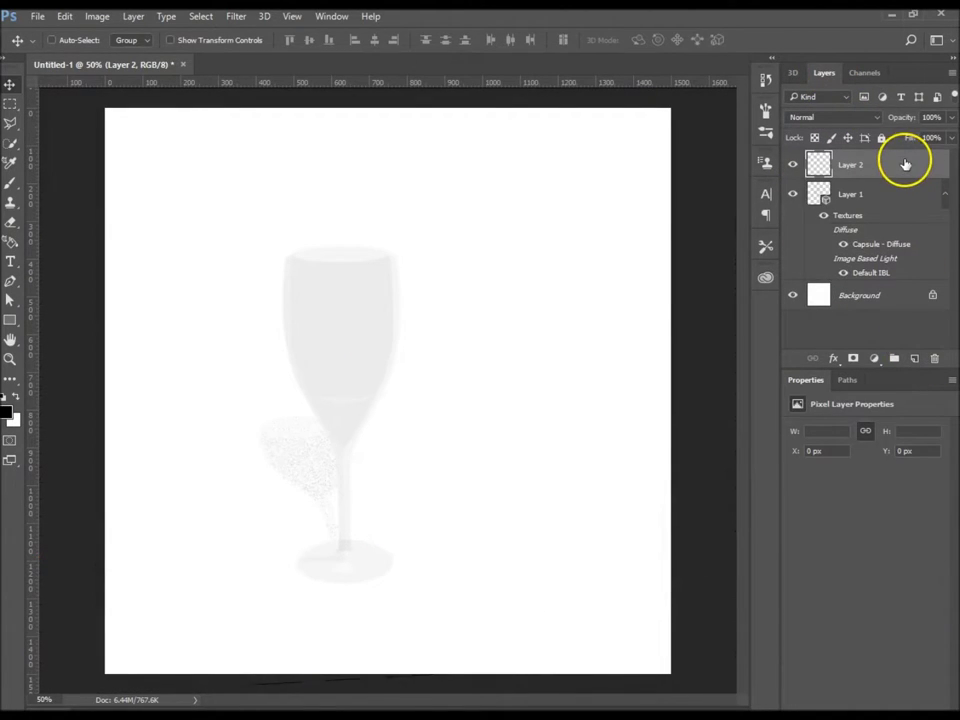
left_click_drag(904, 168, 916, 264)
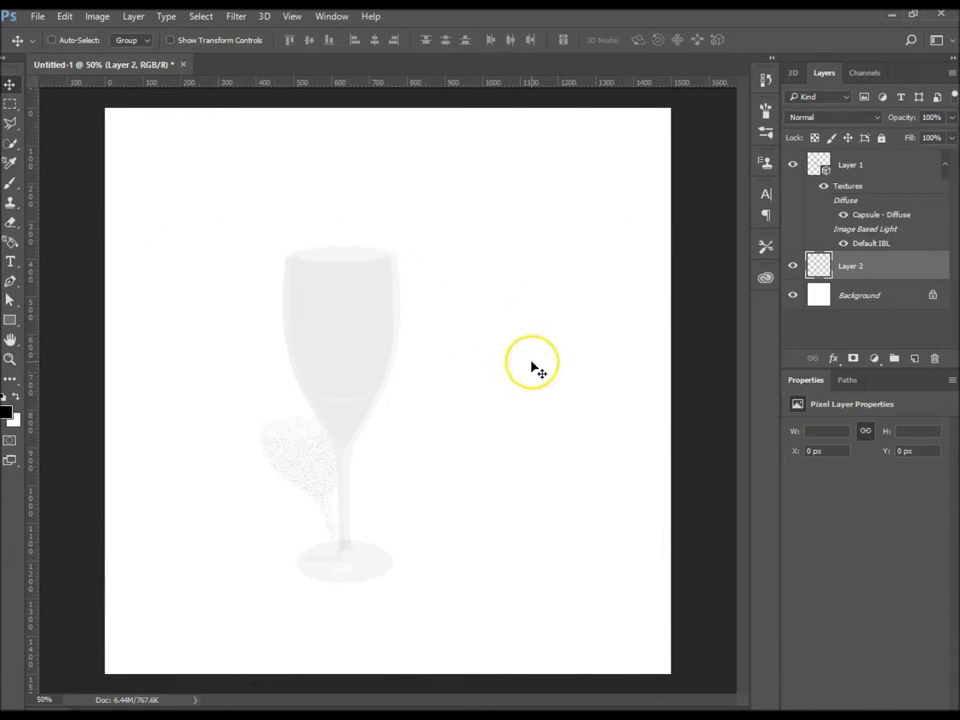
- Add a dark red letter P in 232 pt Chiller to the canvas on the empty layer beside the glass
key("t")
left_click(439, 302)
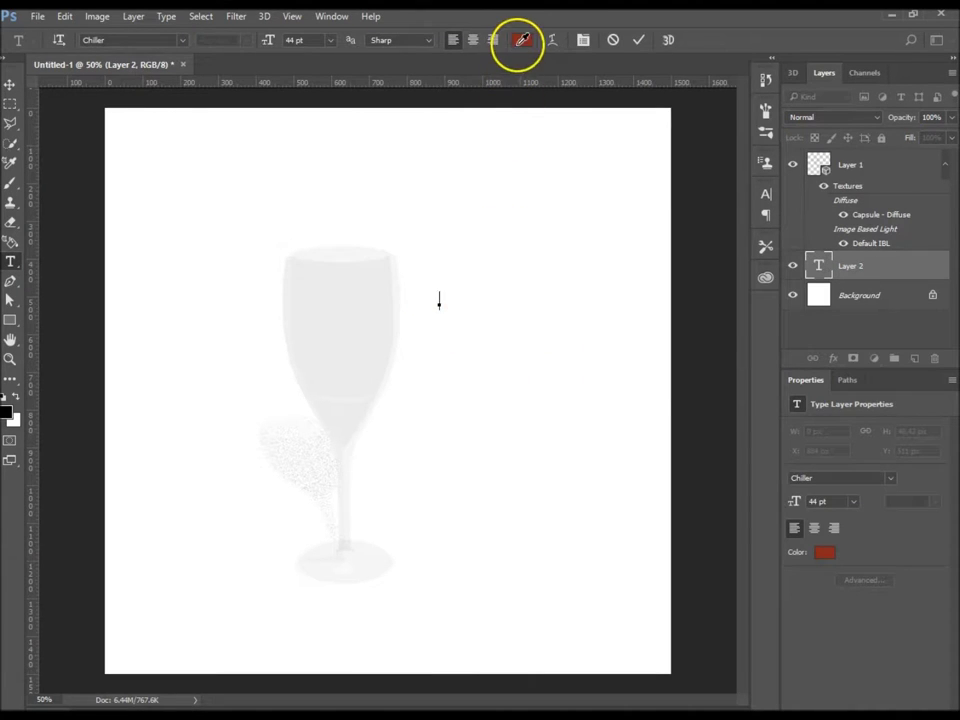
left_click(521, 40)
left_click_drag(567, 291, 569, 252)
left_click(704, 149)
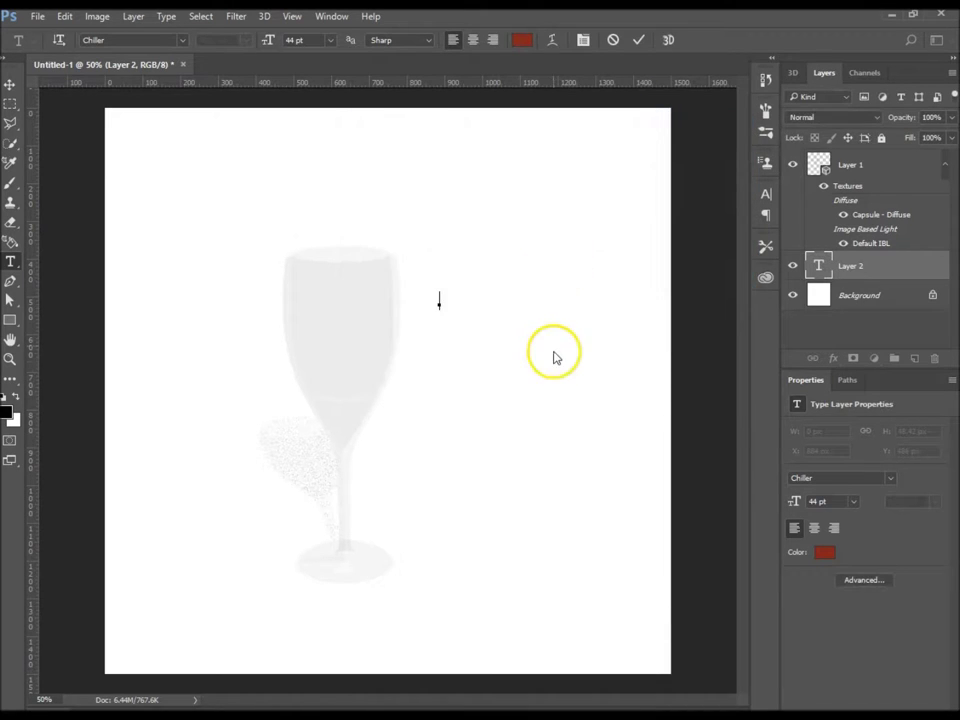
left_click_drag(268, 41, 316, 55)
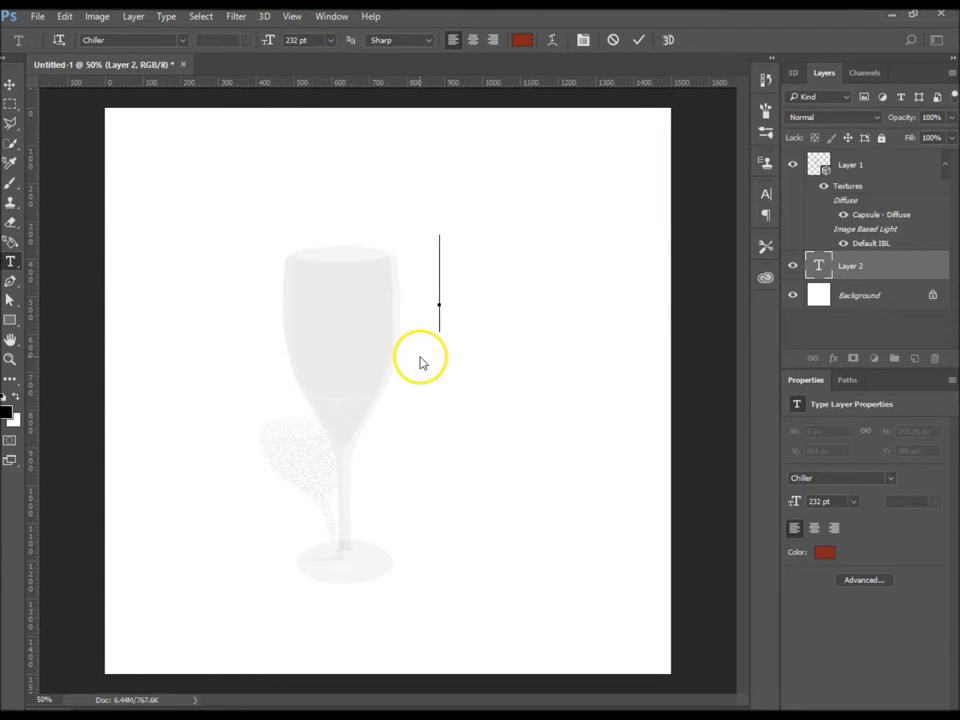
type("p")
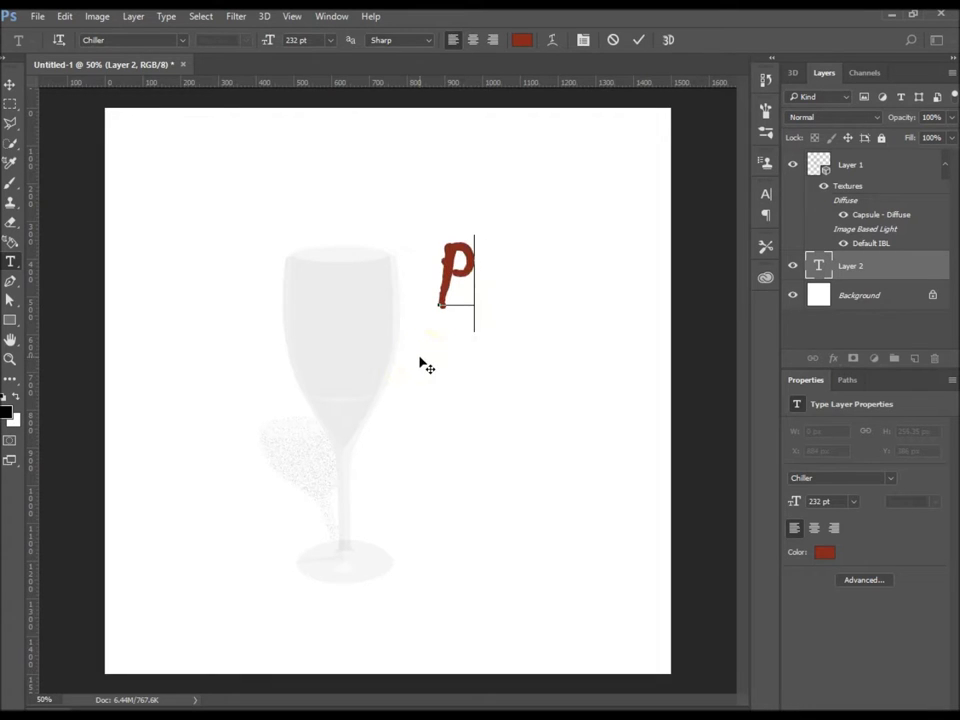
- Change the letter P's font to Arial Rounded MT Bold and enlarge it to 477 pt
left_click_drag(480, 274, 427, 274)
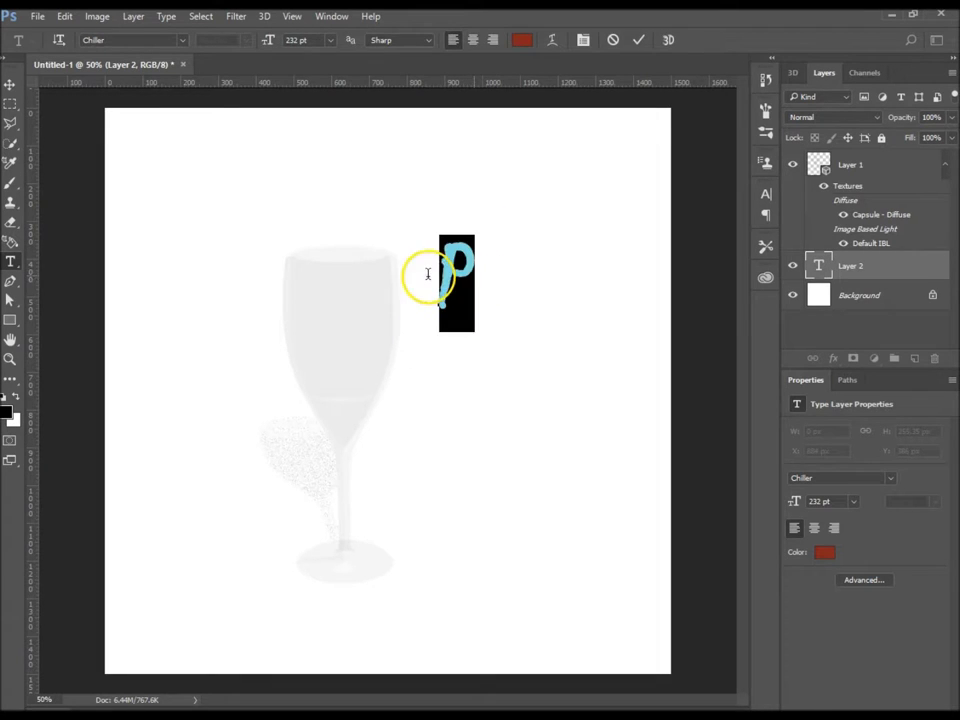
left_click(184, 41)
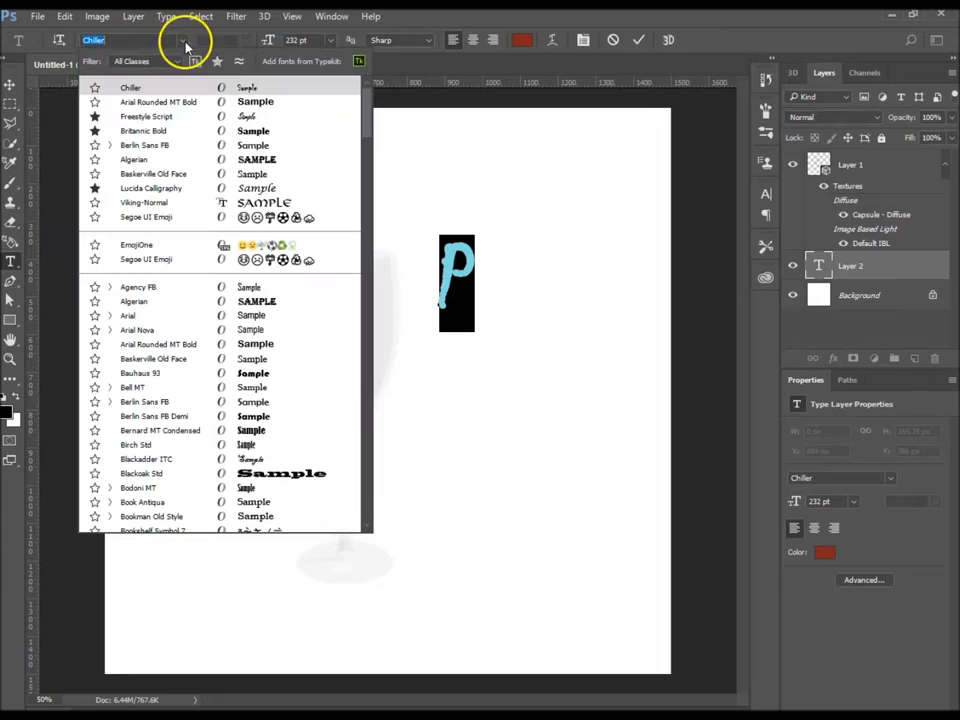
left_click(152, 103)
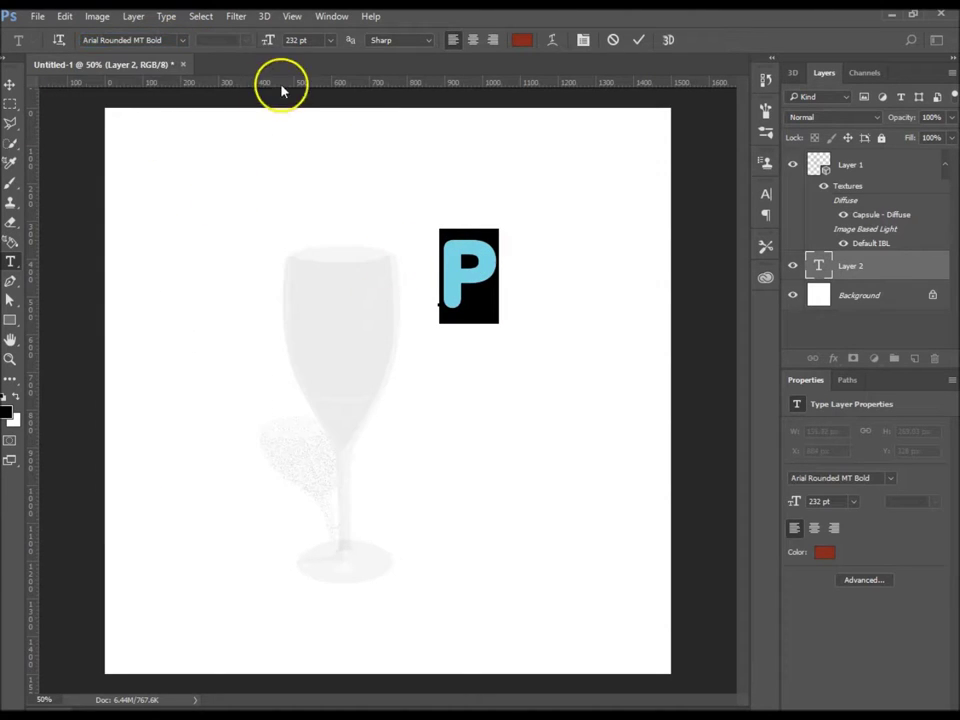
left_click_drag(266, 37, 323, 57)
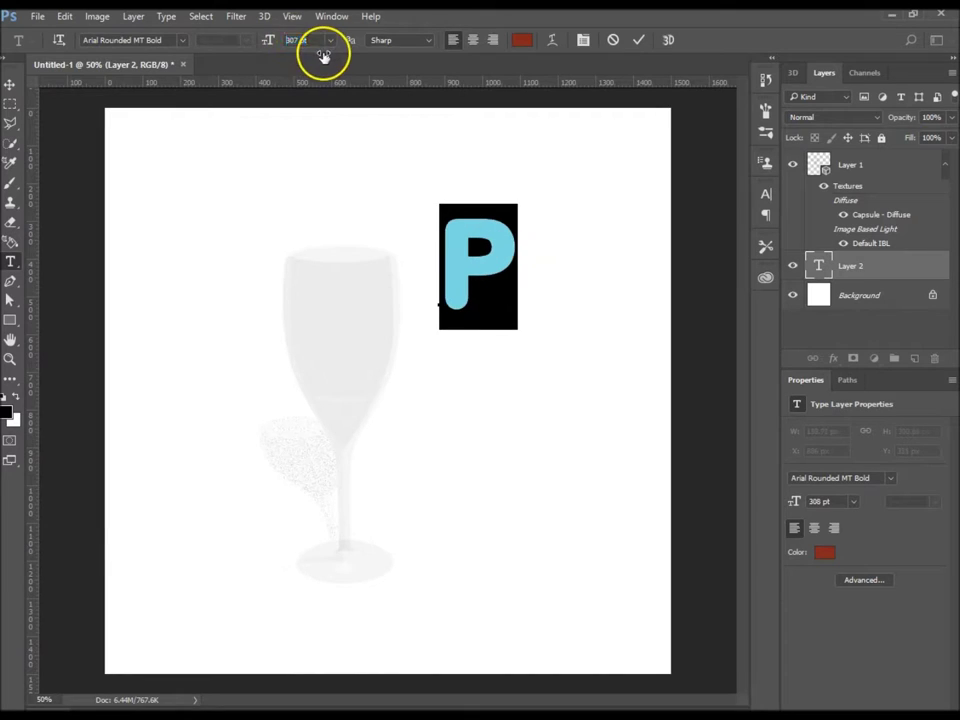
left_click_drag(268, 40, 362, 60)
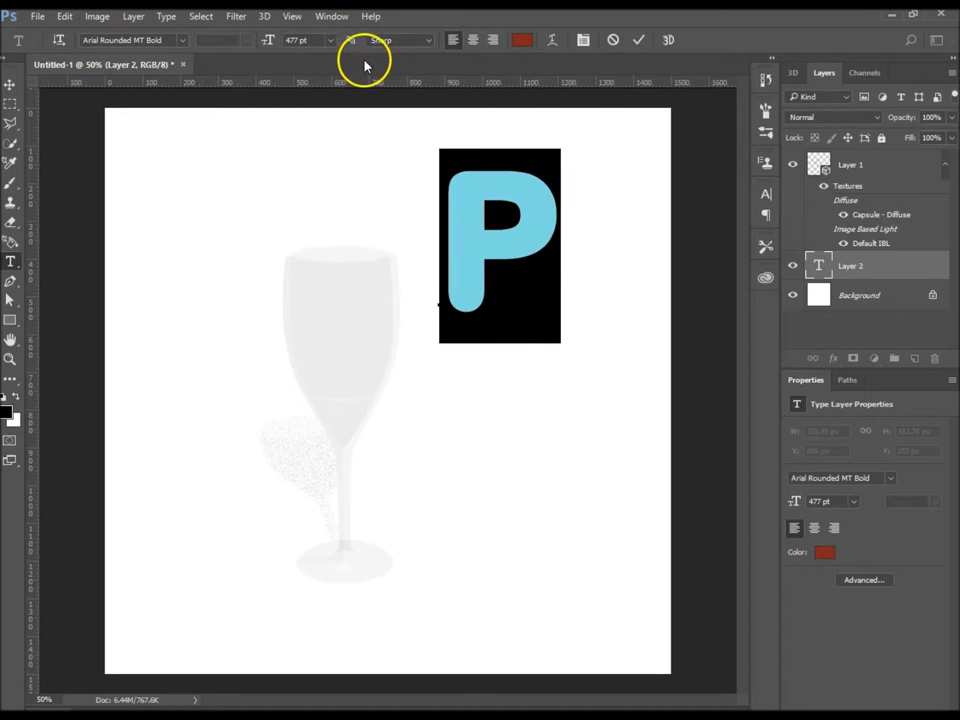
- Move the letter P so it overlaps the right side of the glass bowl, and turn its text layer into a 3D extrusion
left_click(9, 86)
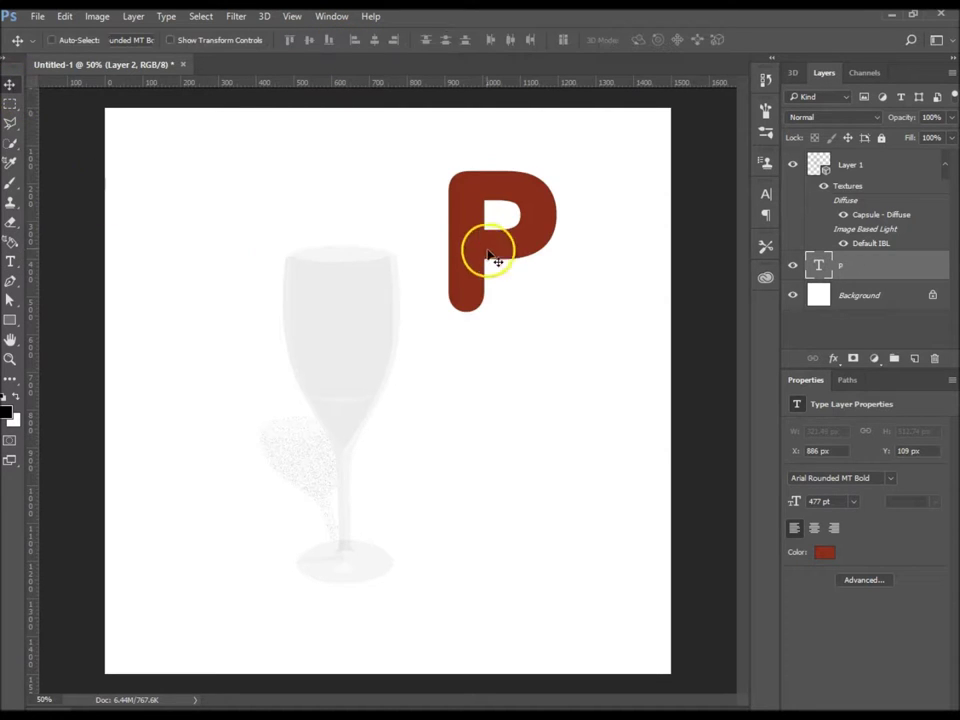
left_click_drag(543, 220, 444, 310)
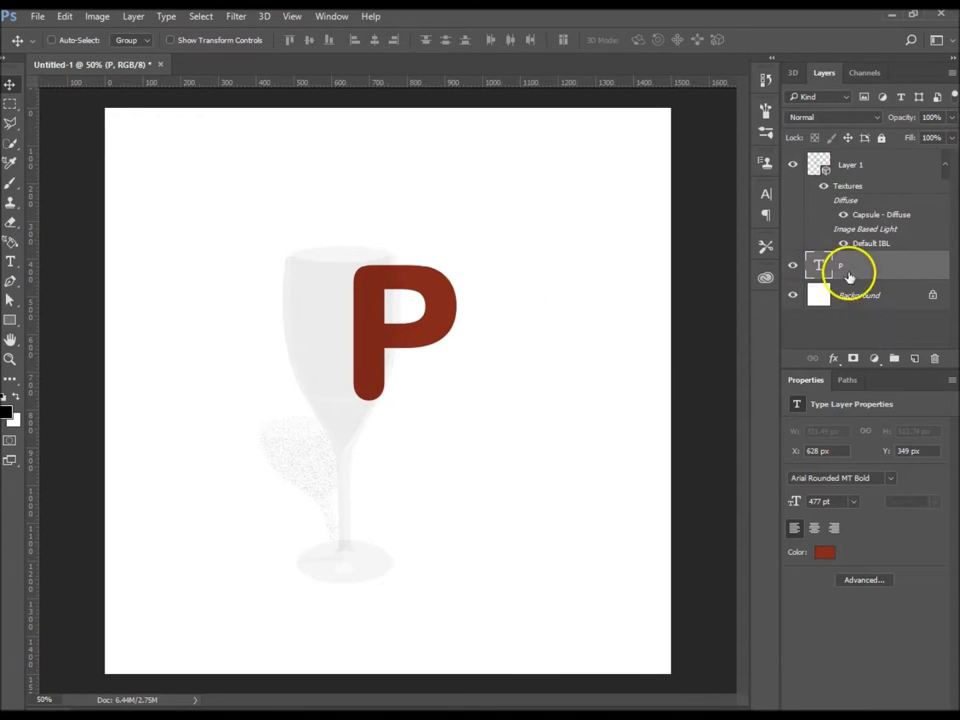
right_click(862, 270)
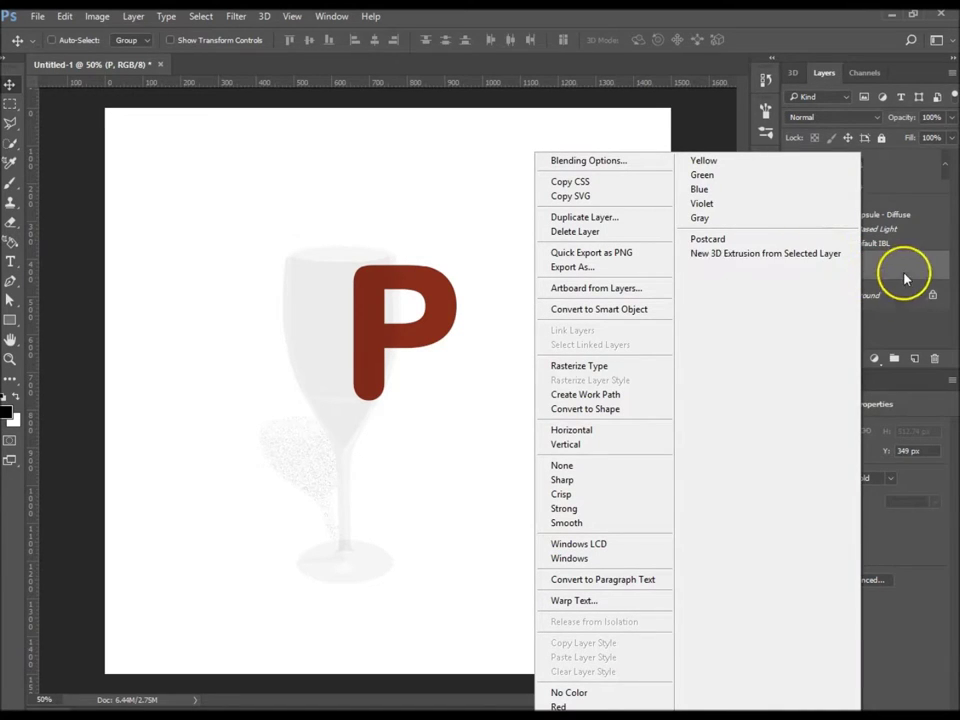
left_click(768, 258)
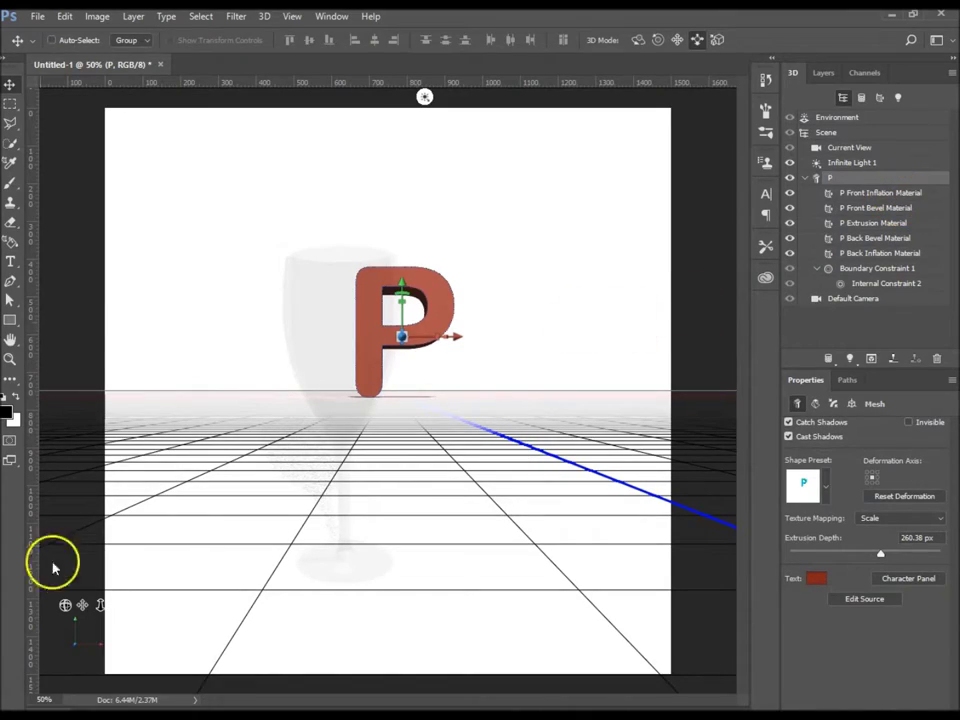
mouse_move(68, 604)
left_mouse_down()
mouse_move(60, 628)
mouse_move(66, 606)
mouse_move(78, 614)
left_mouse_up()
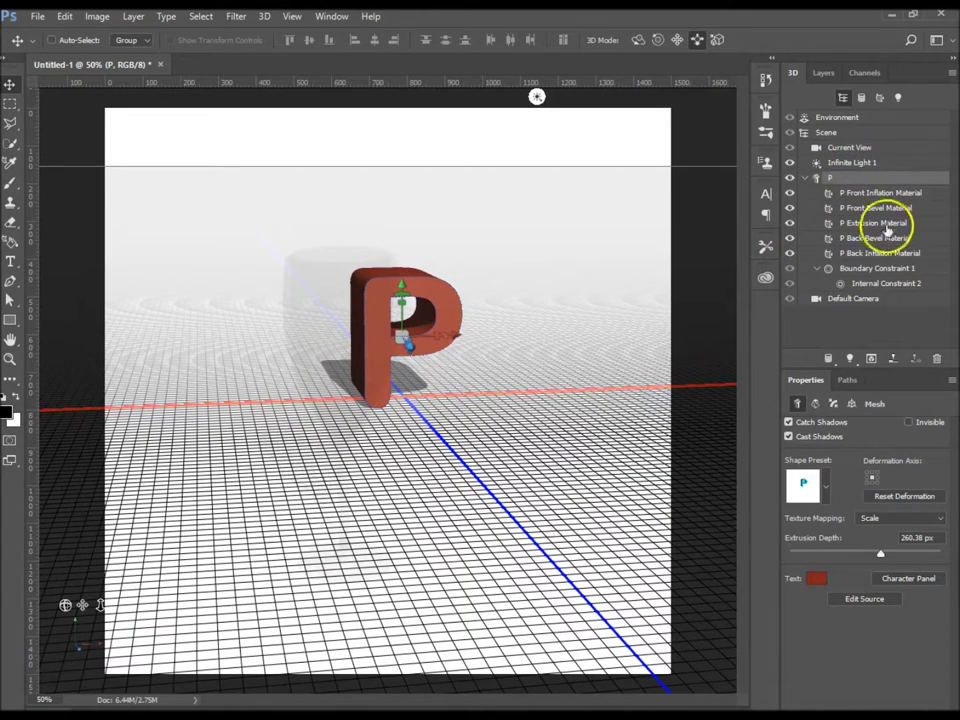
- Merge the glass layer, Layer 1, and the P layer into a single 3D layer
left_click(824, 76)
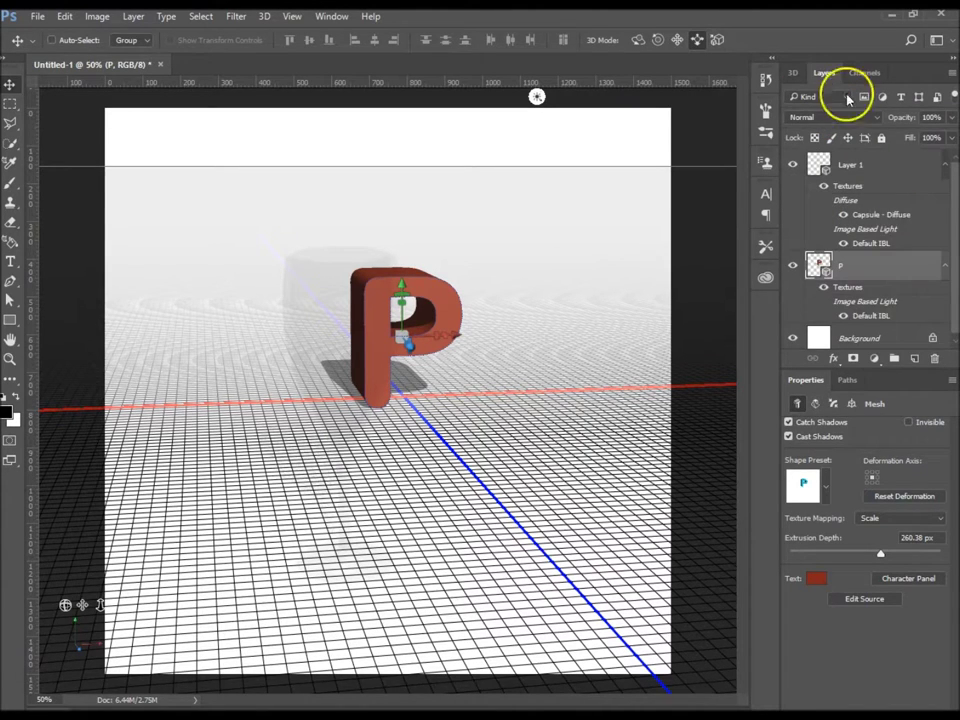
left_click(895, 172)
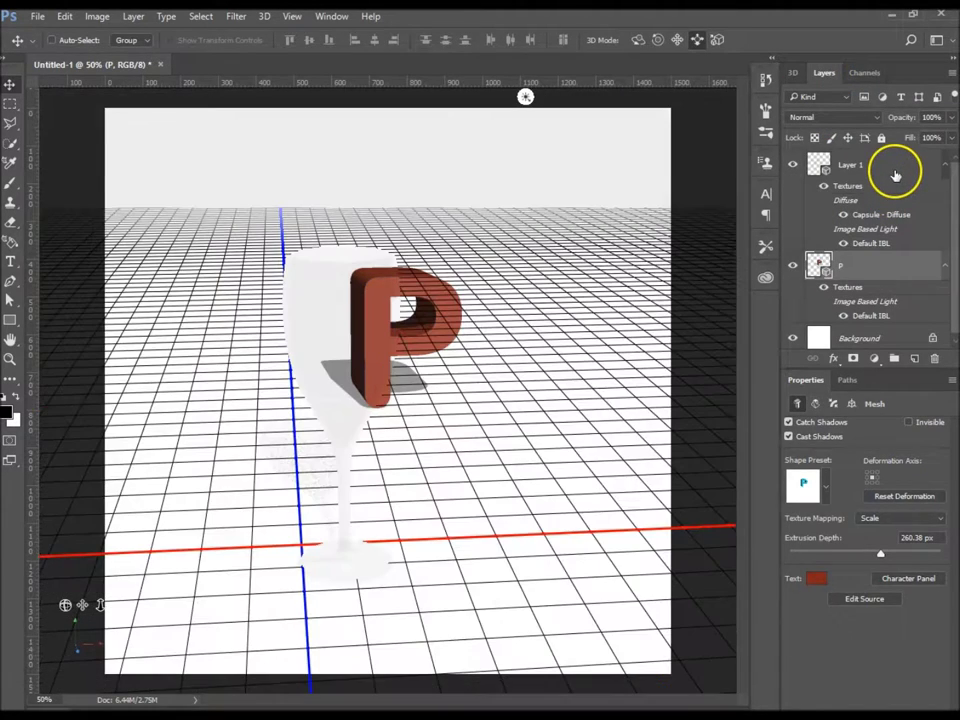
left_click(889, 281, "shift")
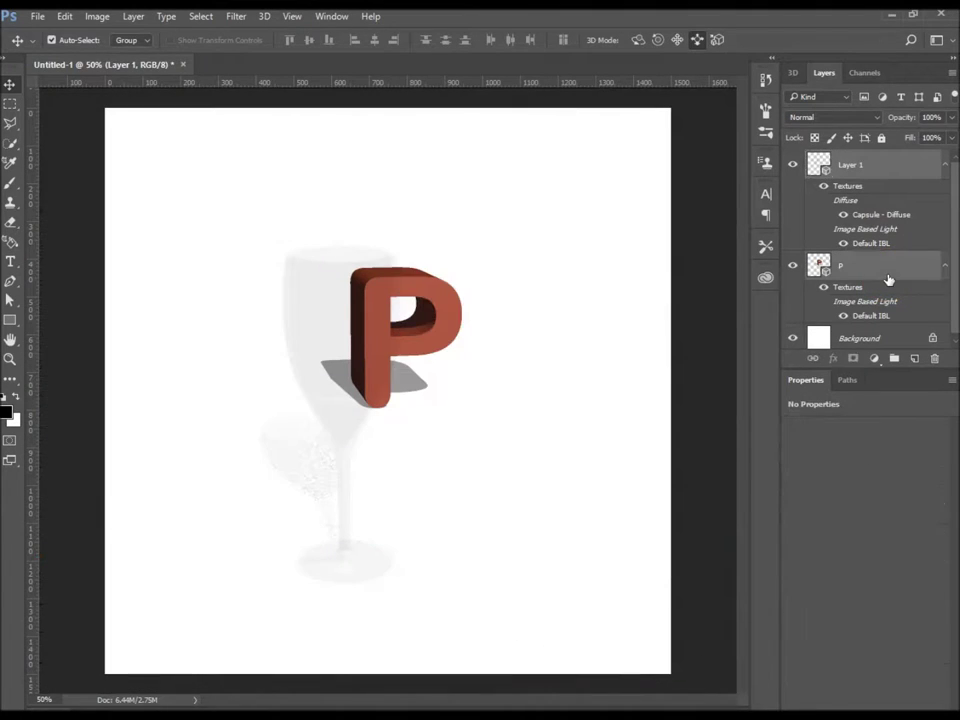
right_click(889, 280)
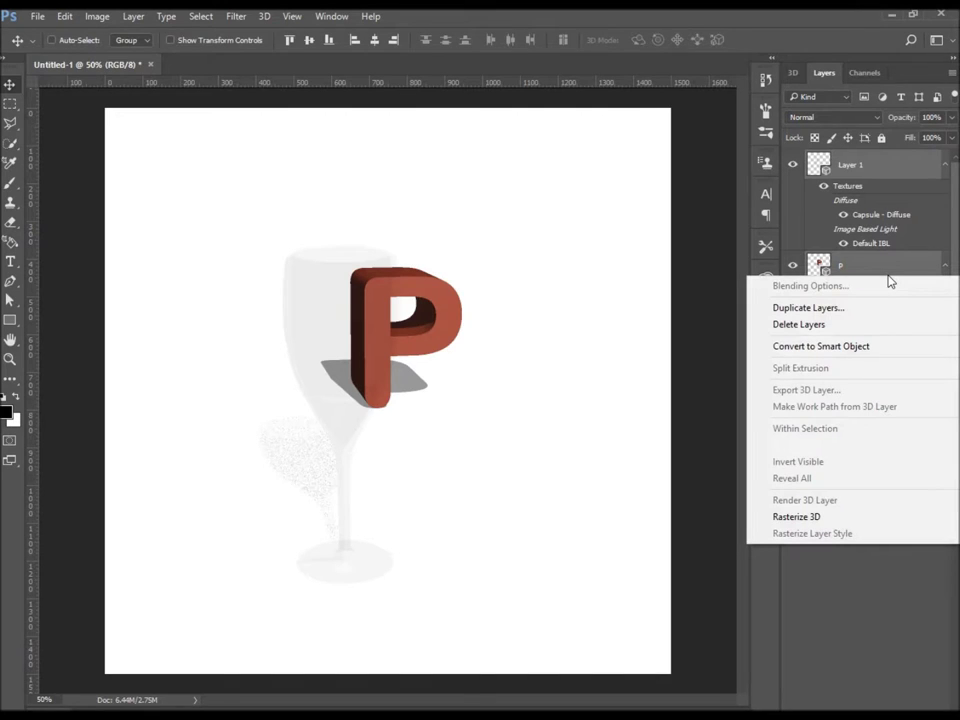
key("Escape")
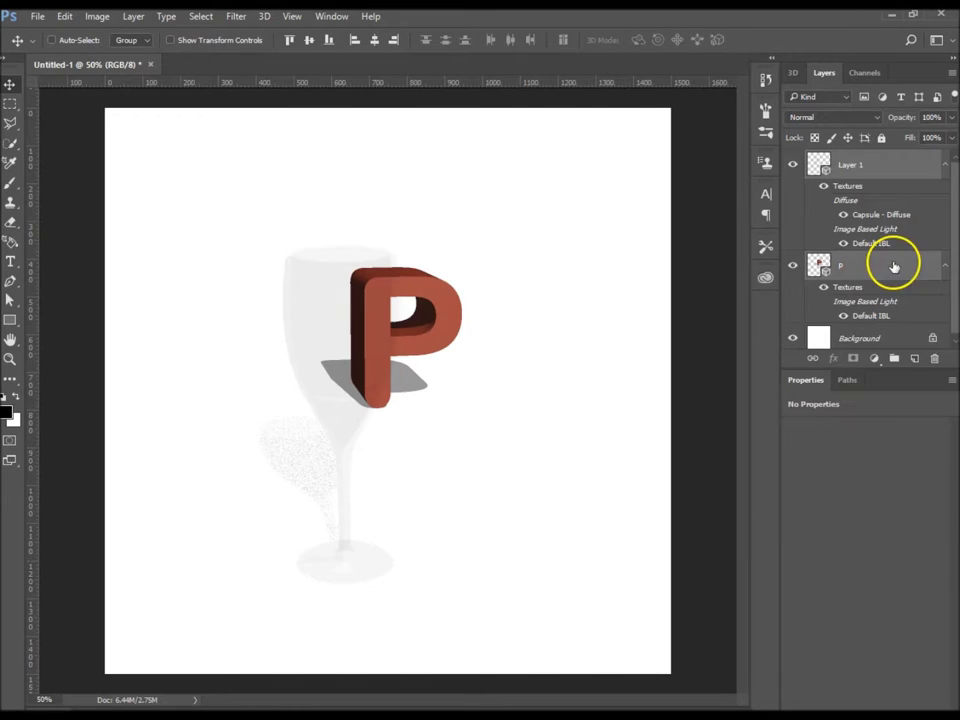
left_click(264, 17)
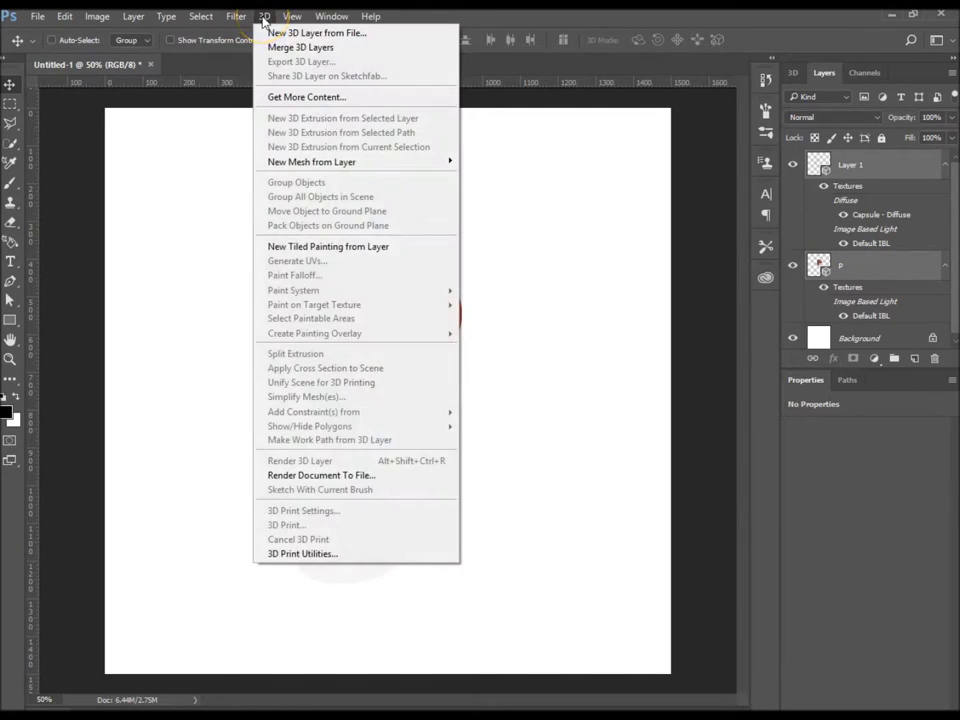
left_click(314, 48)
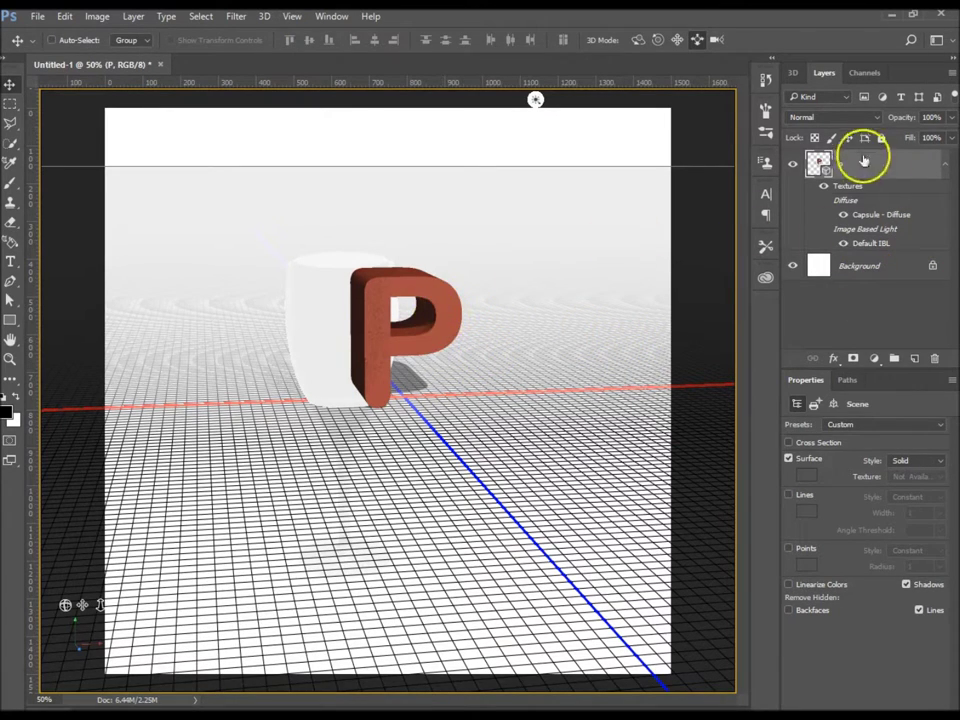
- Move both the P mesh and the Layer 1 glass mesh to the ground plane of the merged scene
left_click(792, 73)
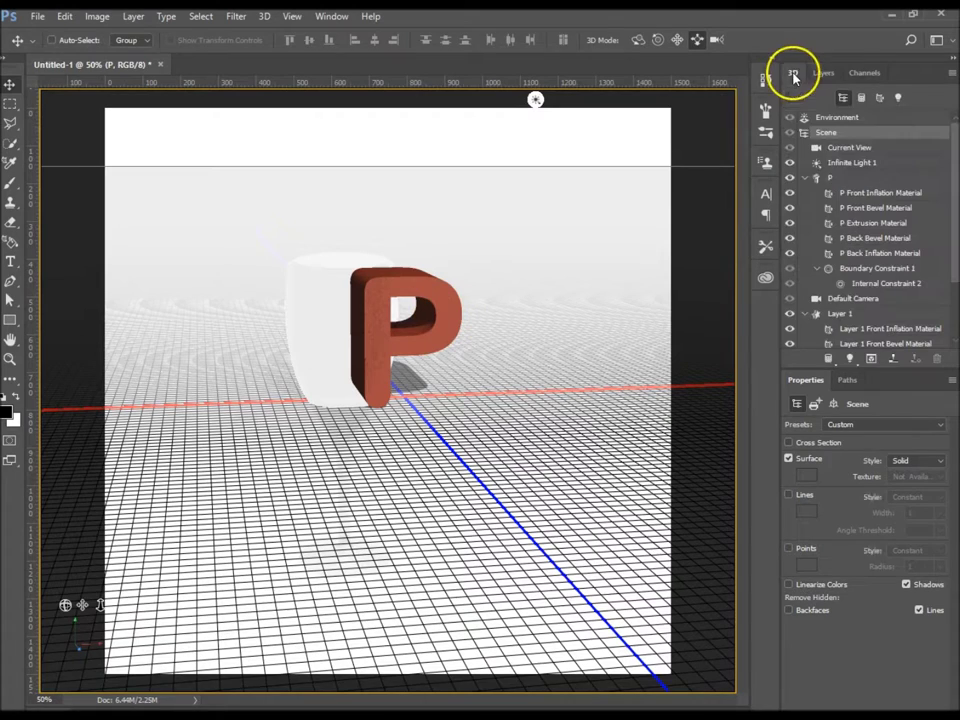
left_click(805, 178)
left_click(804, 208)
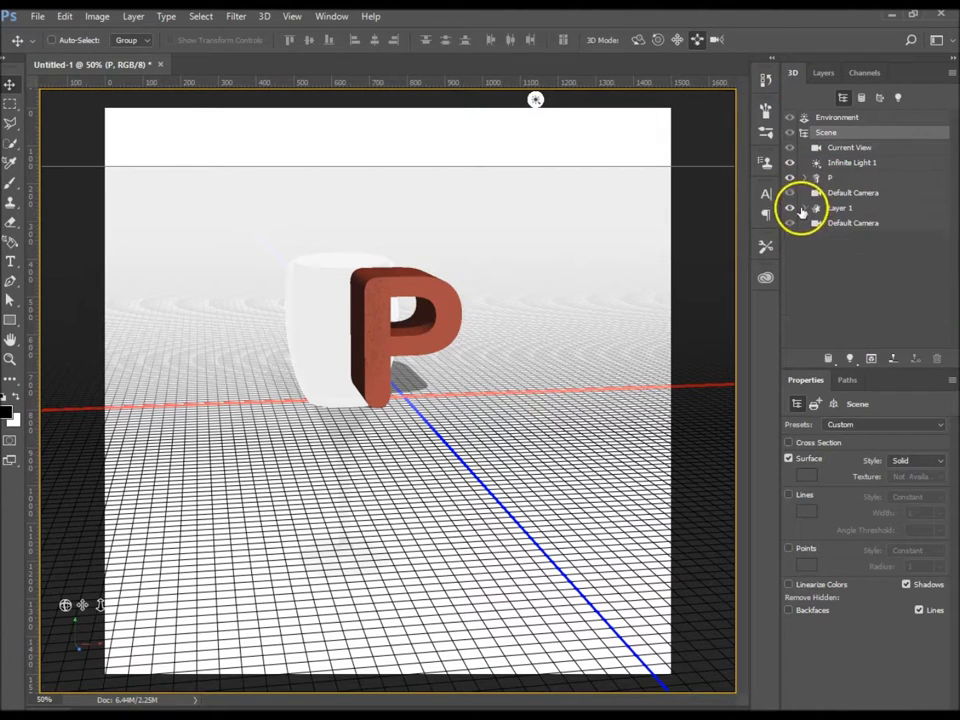
left_click(830, 178)
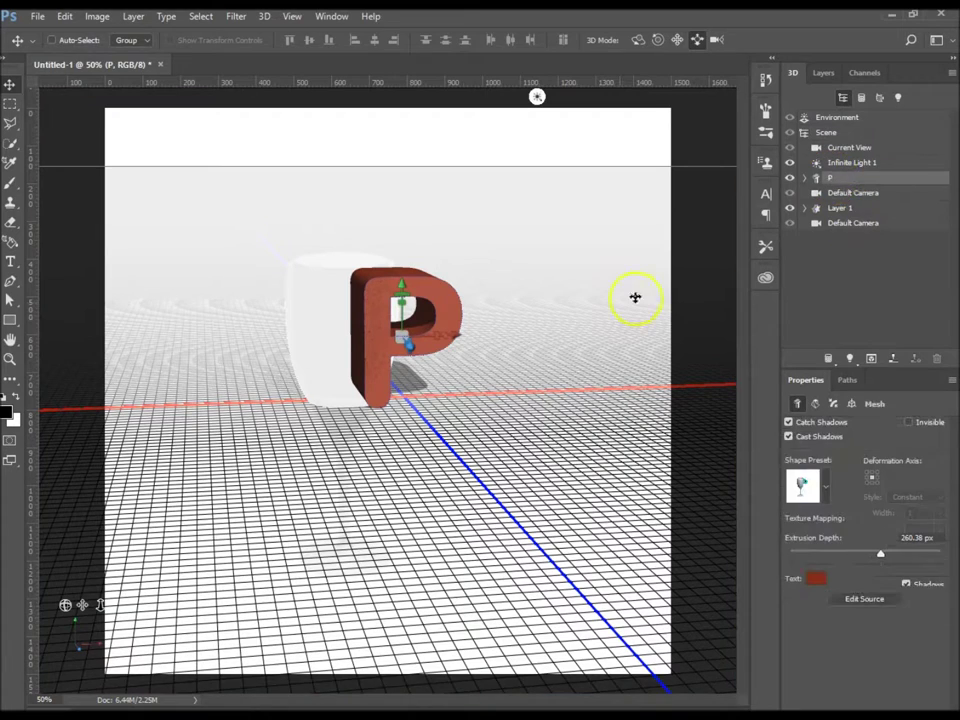
left_click(849, 404)
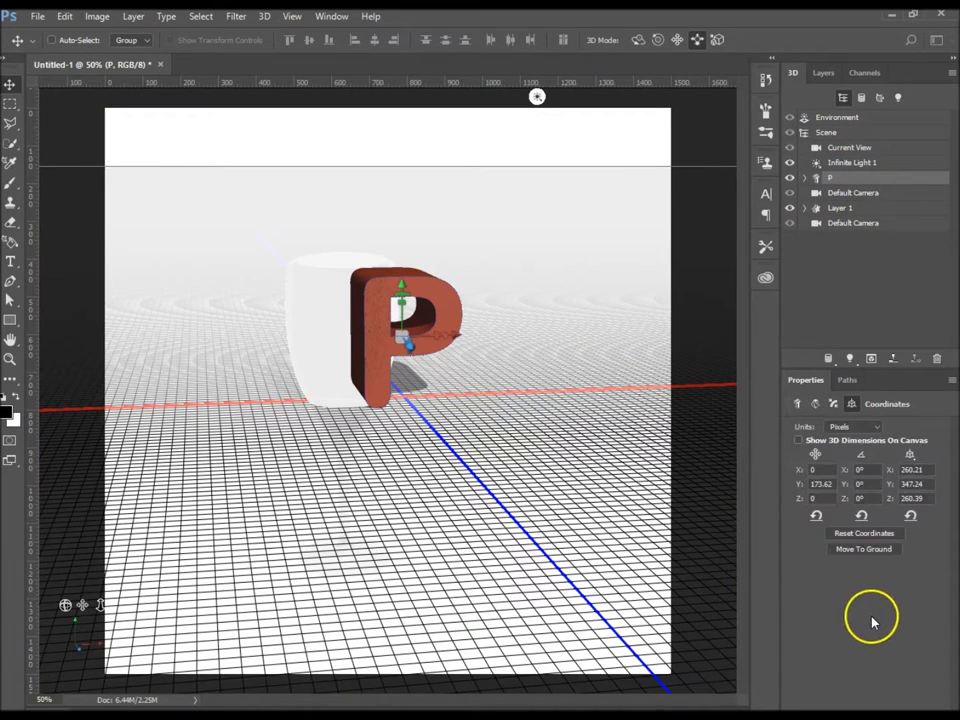
left_click(865, 553)
left_click(857, 208)
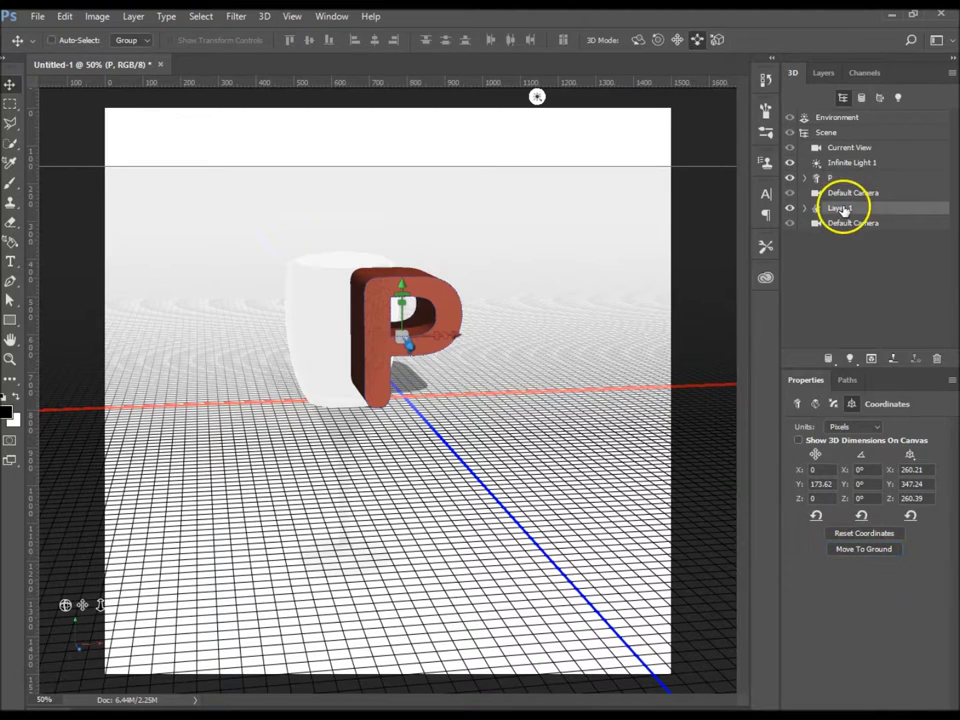
left_click(863, 550)
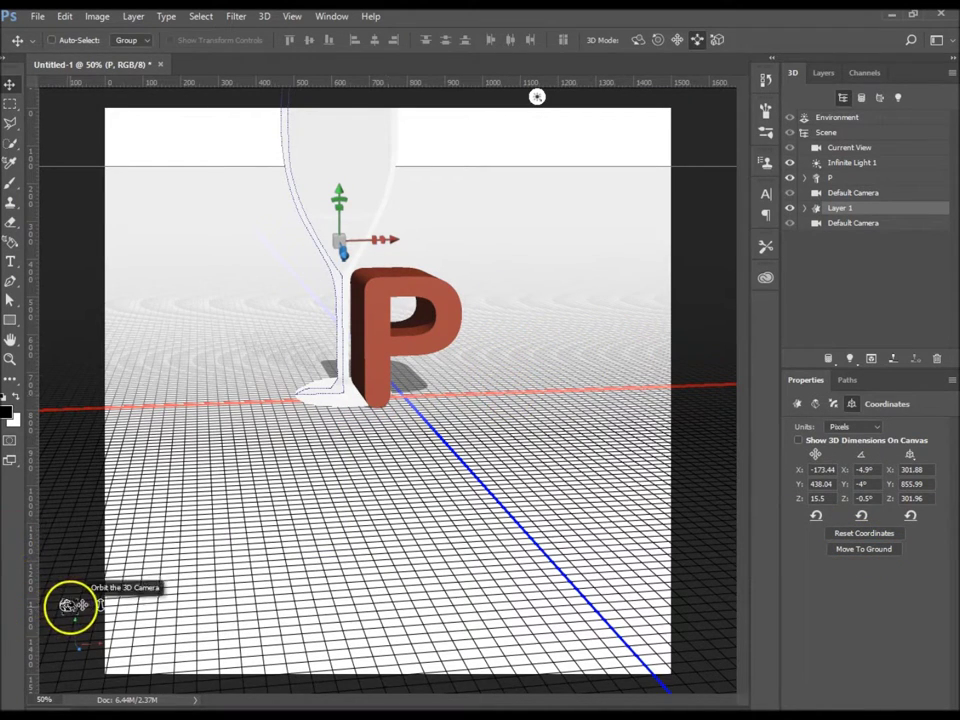
- Raise the P mesh along its vertical axis until it sits at the height of the glass bowl
mouse_move(65, 605)
left_mouse_down()
mouse_move(56, 624)
mouse_move(67, 607)
left_mouse_up()
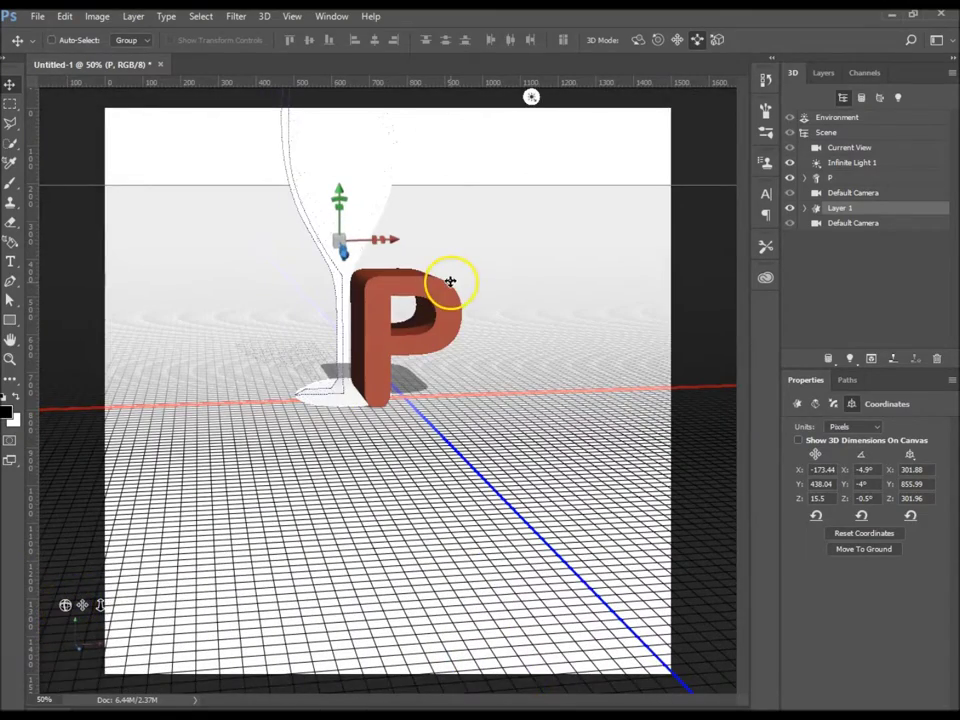
left_click(831, 179)
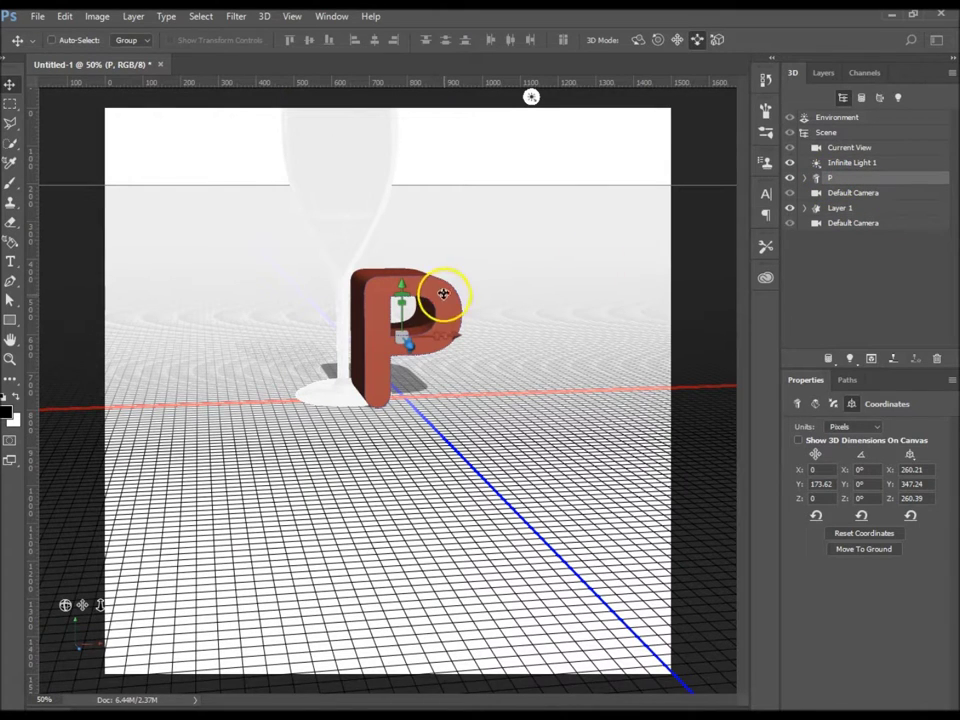
left_click_drag(402, 274, 398, 170)
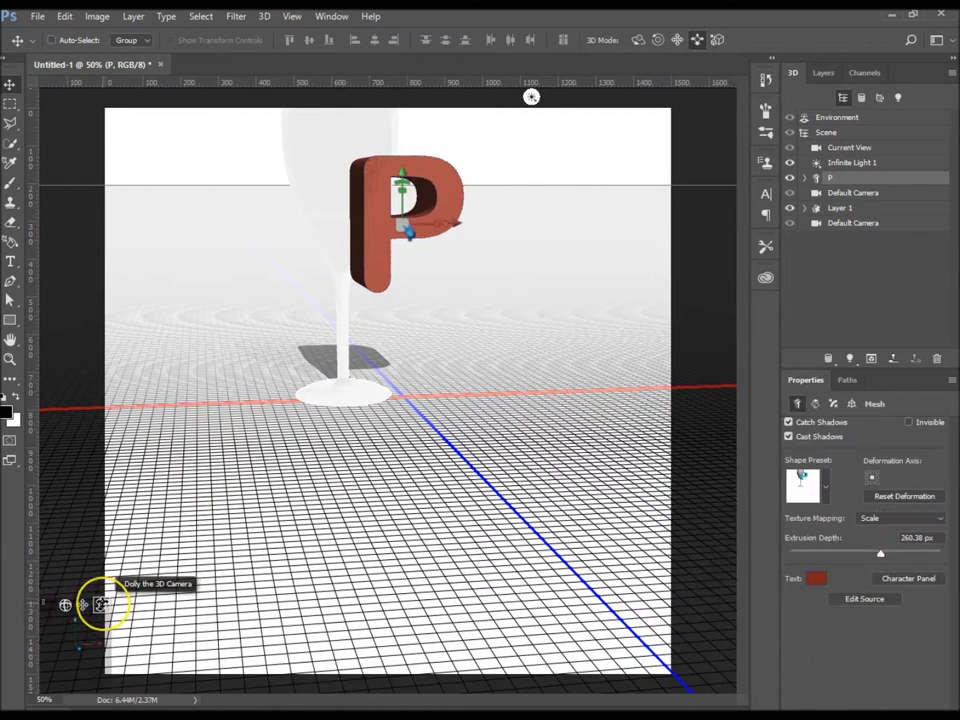
left_click_drag(100, 603, 116, 382)
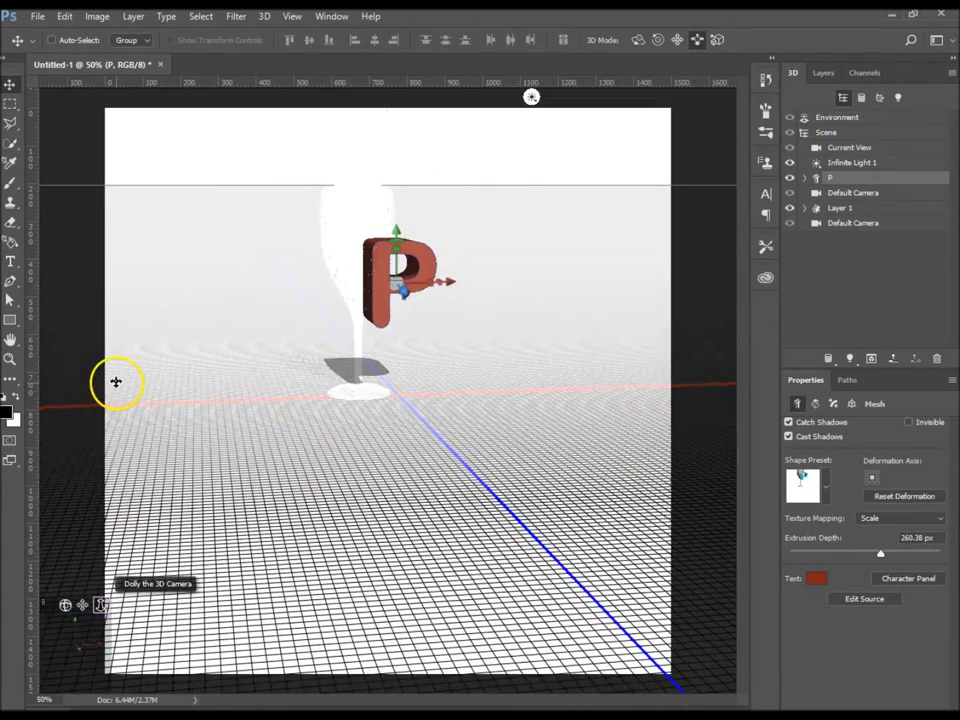
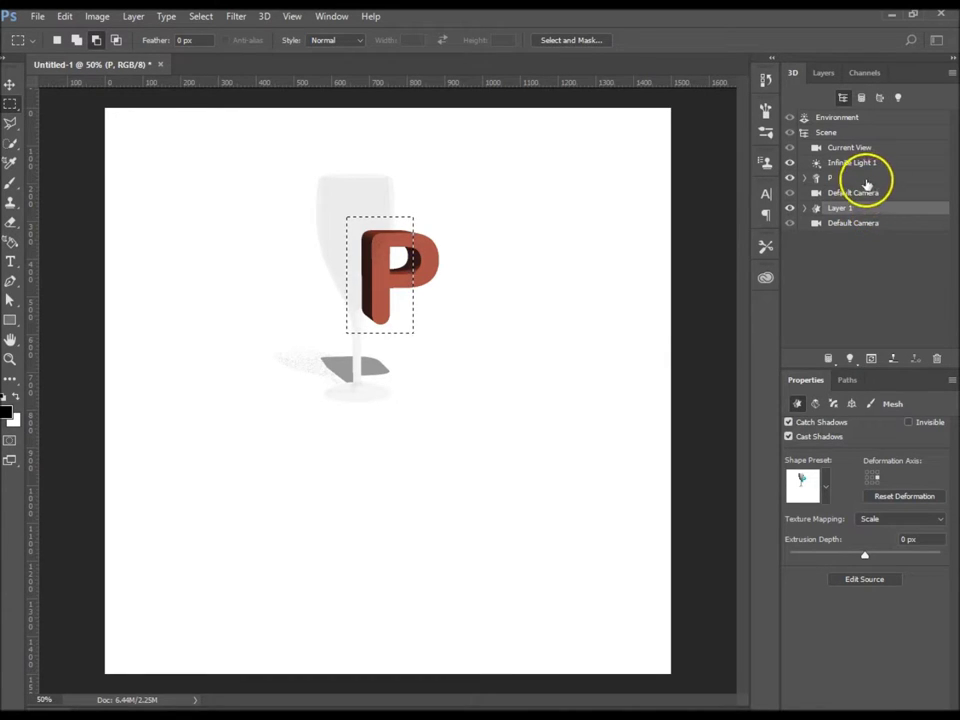
- Reorder the 3D scene so the P mesh comes below the Layer 1 glass mesh
left_click_drag(868, 180, 867, 222)
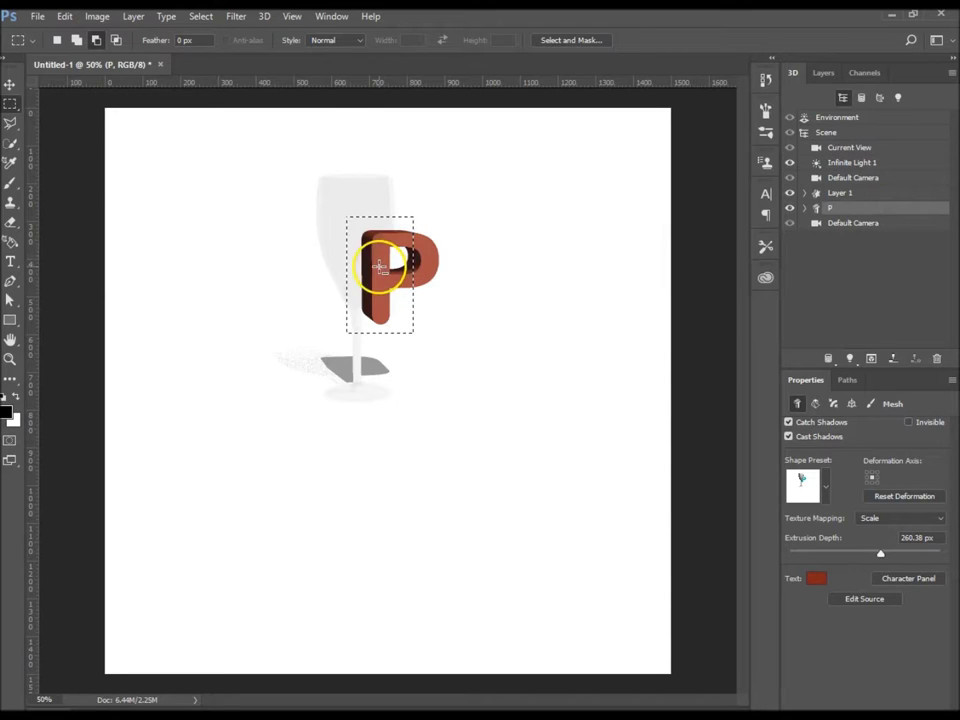
left_click(10, 85)
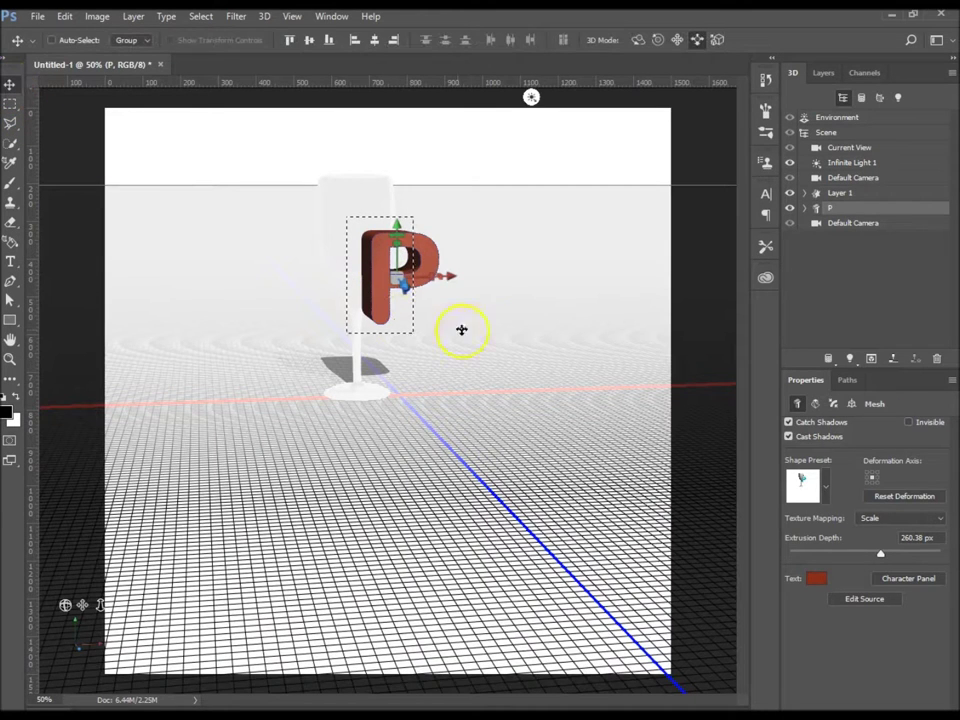
left_click(396, 268)
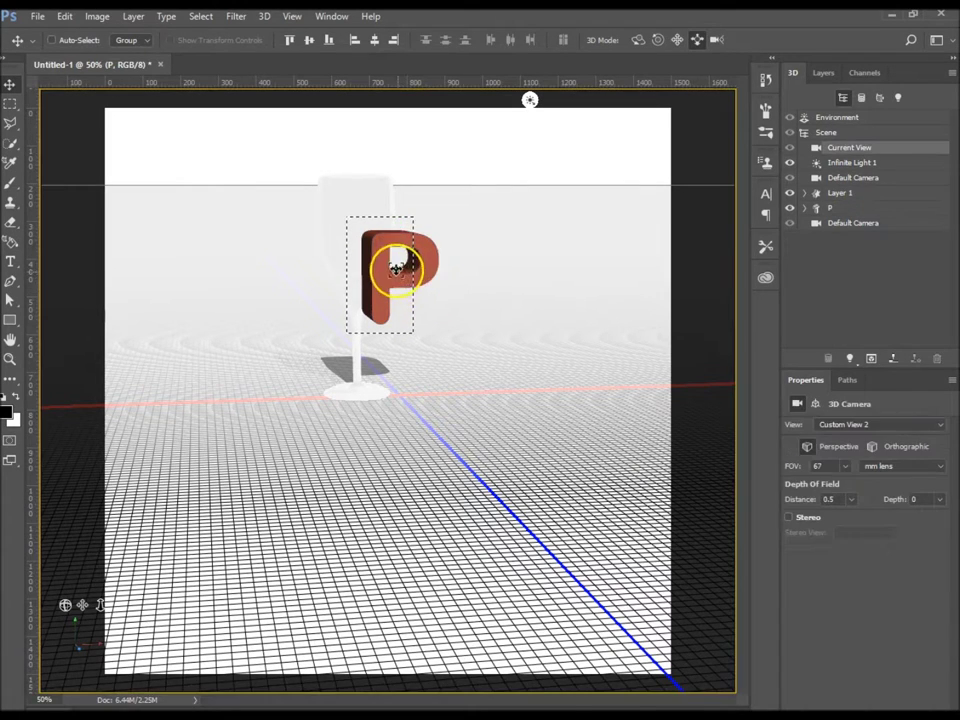
- Push the P mesh back along its Z axis until it sits behind the wine glass
left_click_drag(383, 279, 533, 302)
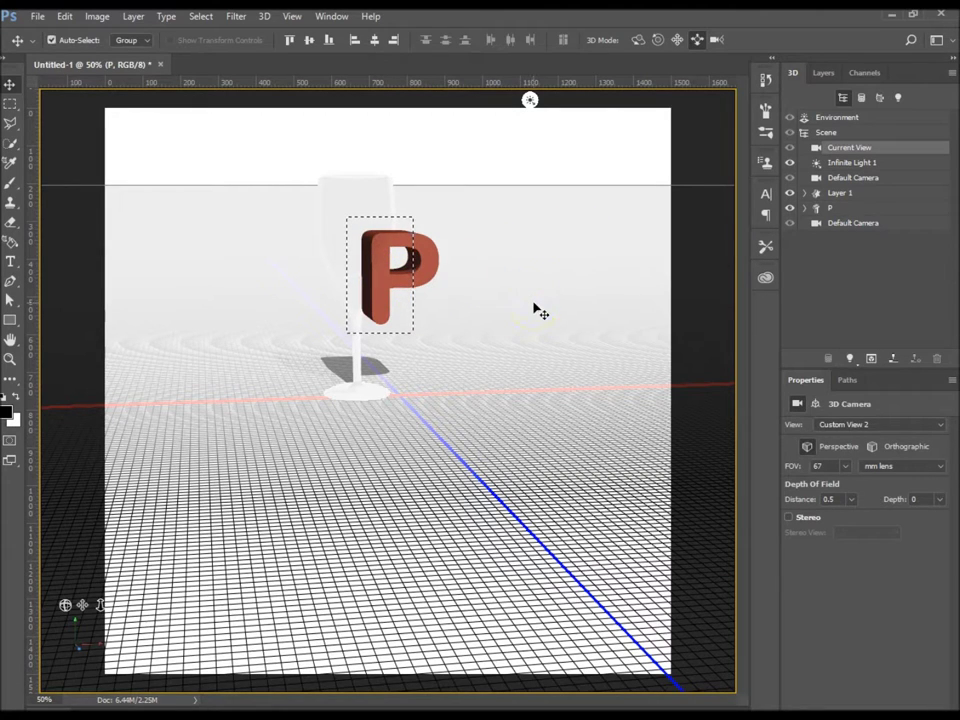
left_click(357, 252)
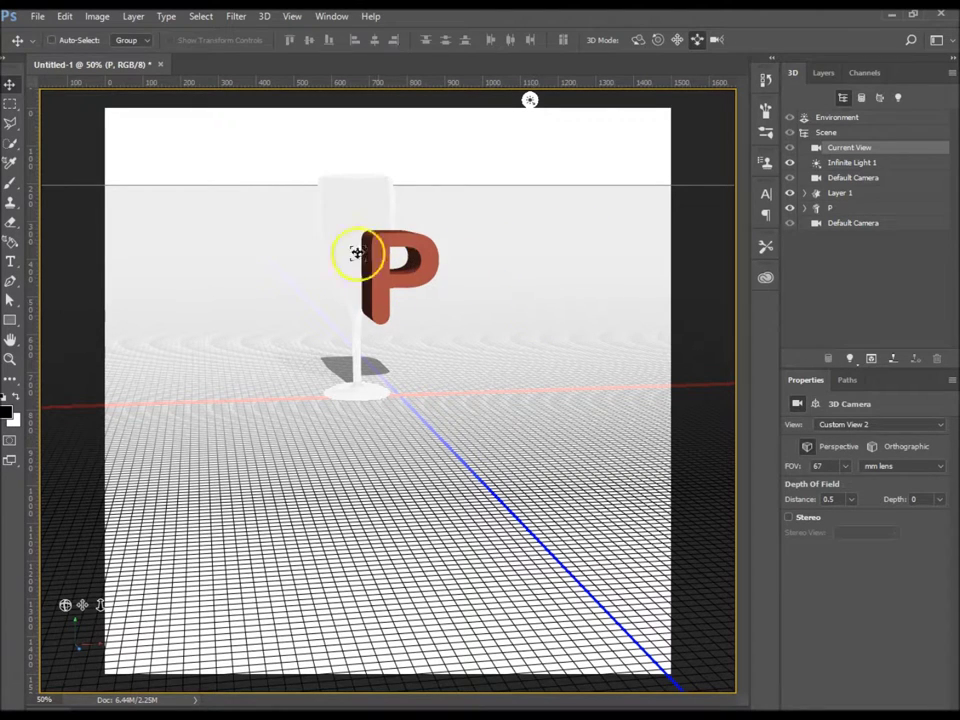
left_click(834, 208)
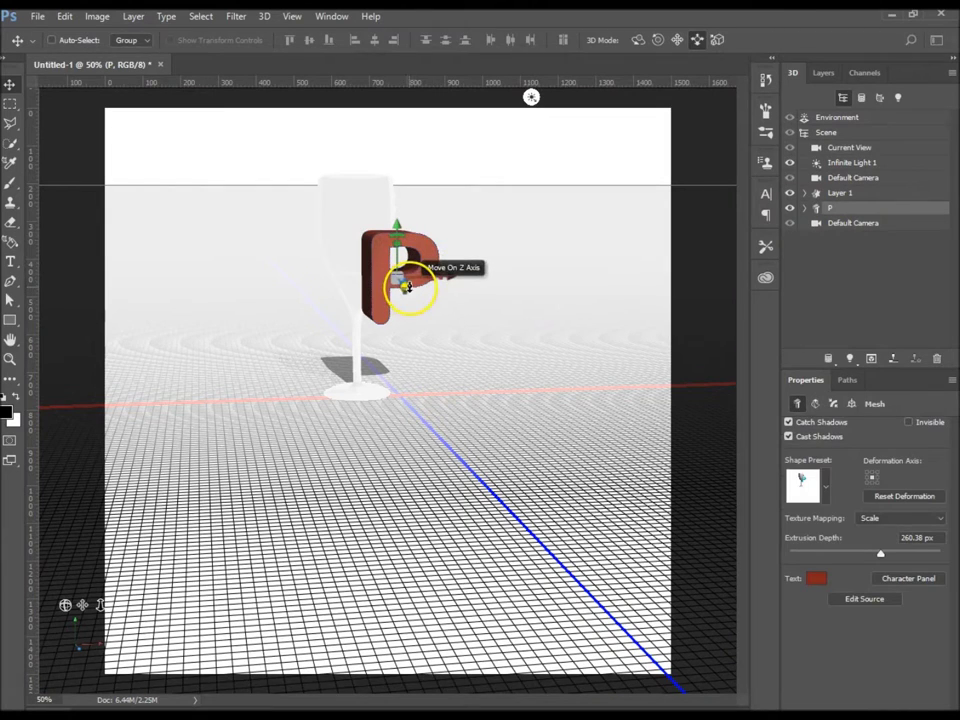
left_click_drag(405, 287, 319, 181)
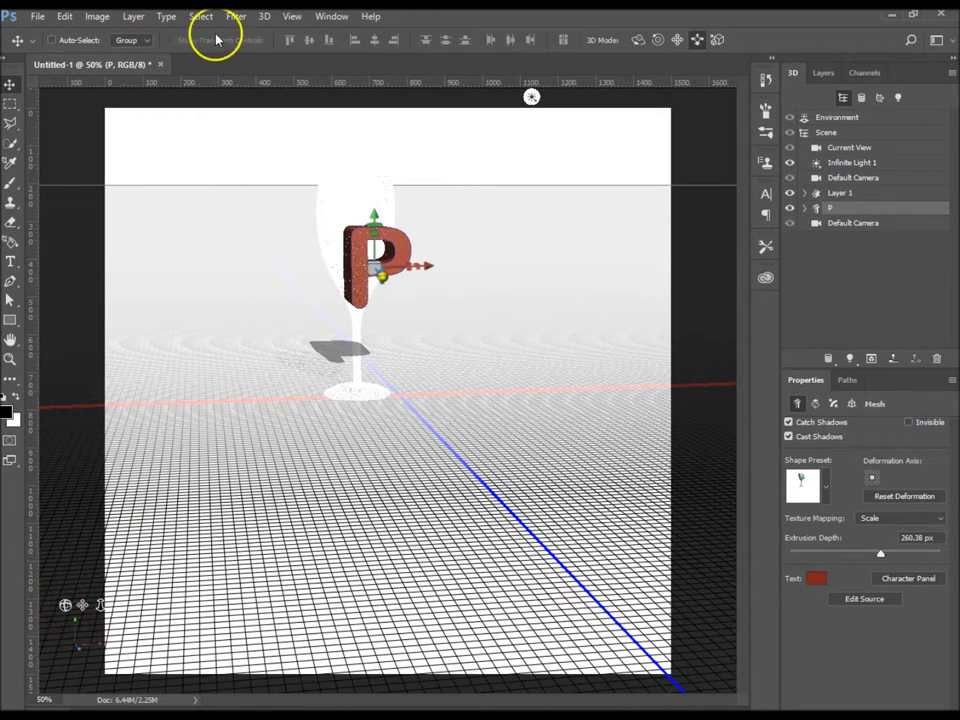
- Using a temporary Top 3D secondary view, move the P mesh about 230 px forward along Z, keeping it just behind the glass
left_click(290, 17)
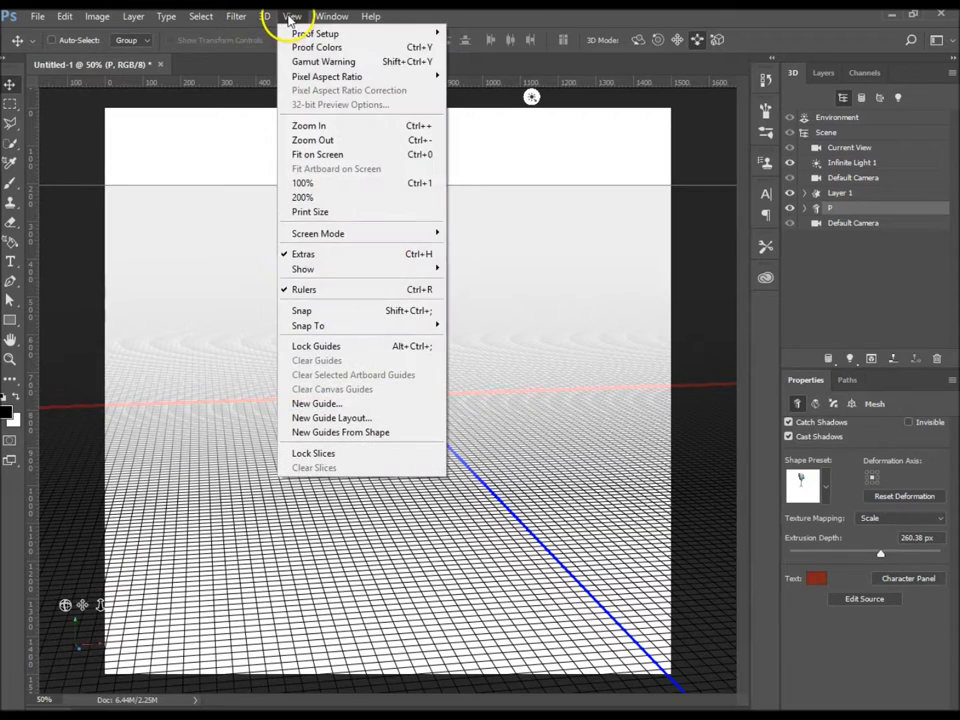
mouse_move(343, 267)
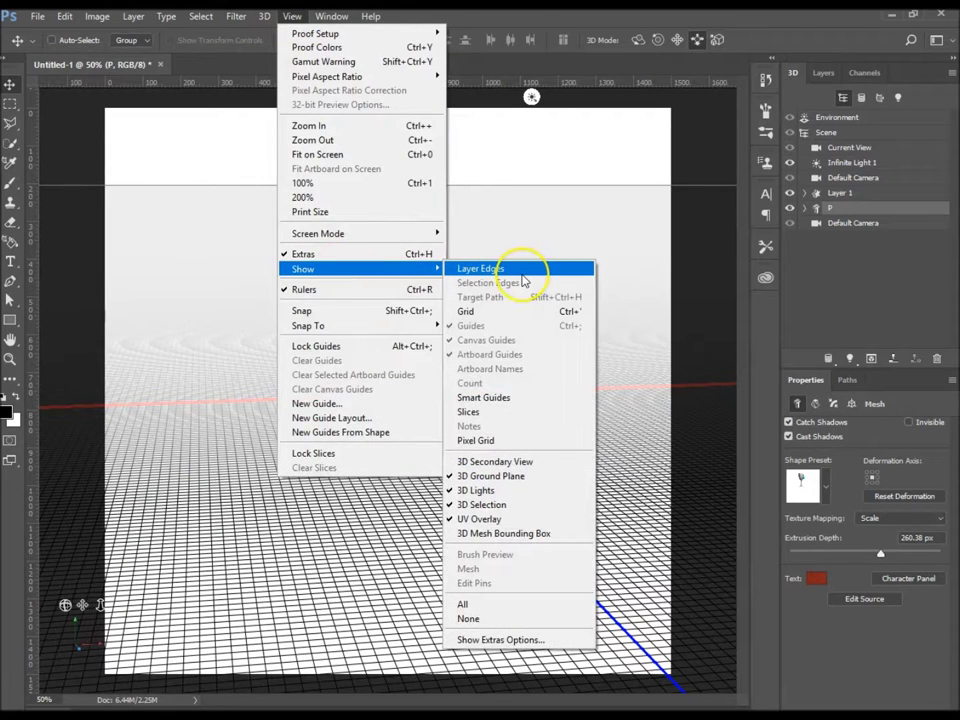
left_click(482, 461)
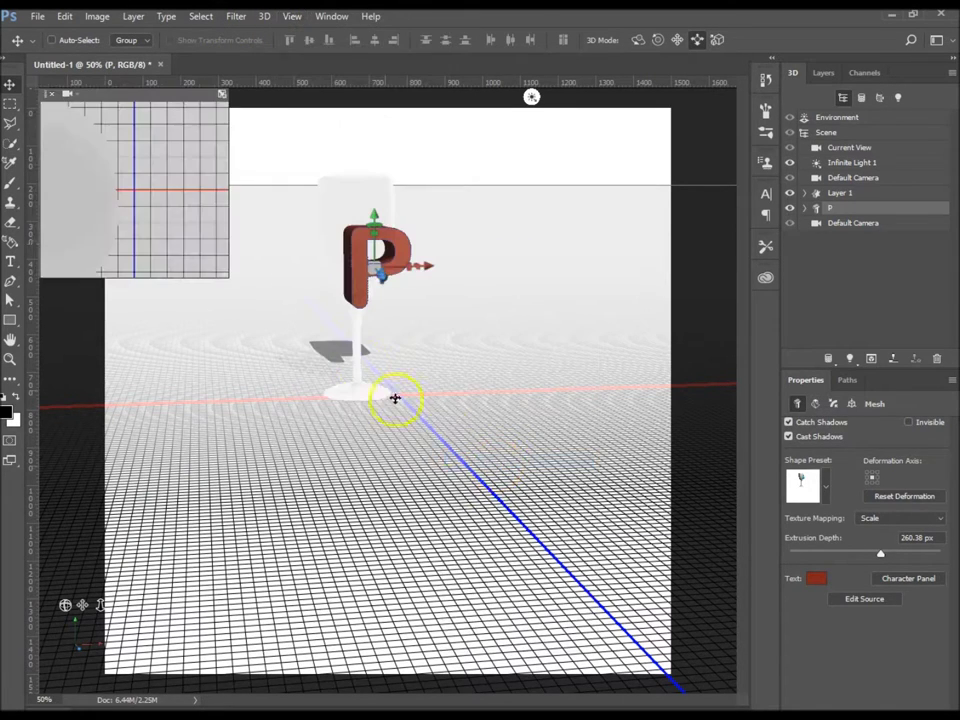
left_click(71, 94)
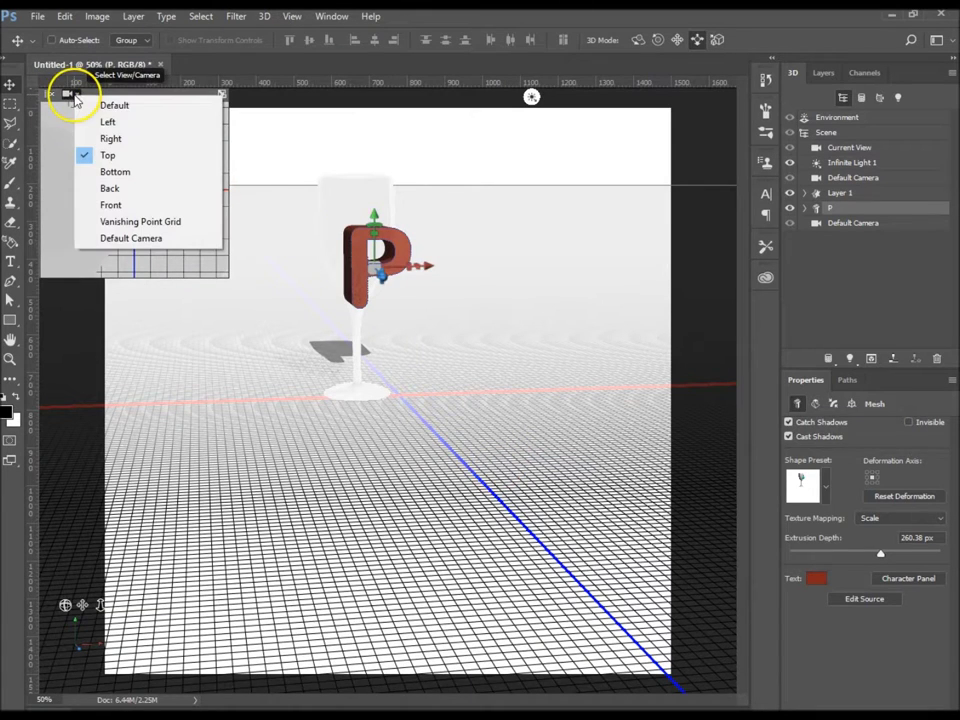
left_click(128, 155)
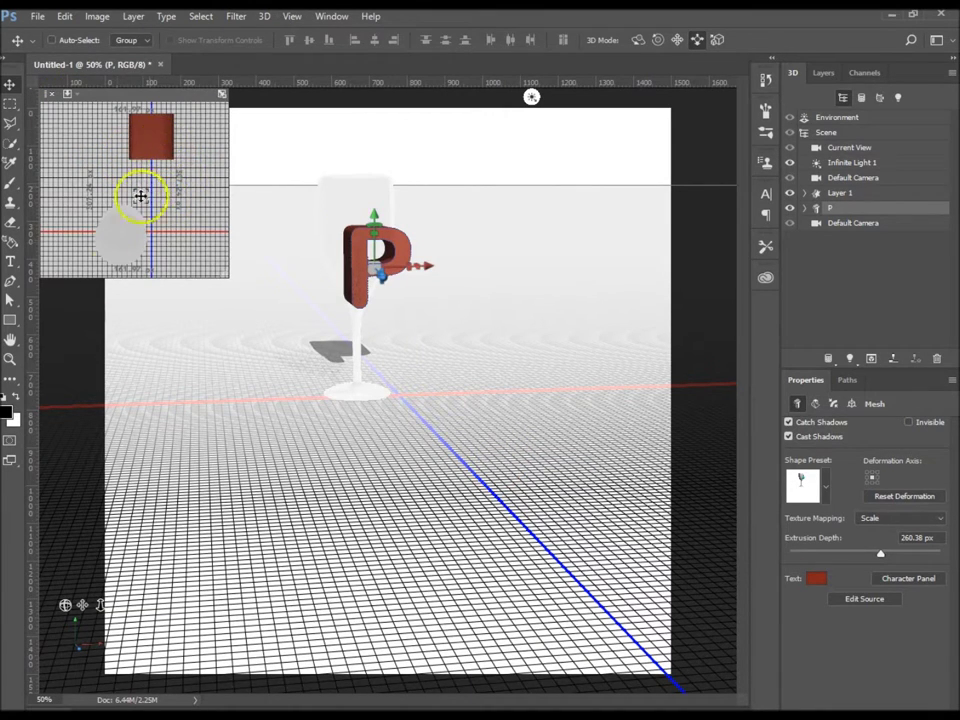
left_click_drag(349, 249, 411, 326)
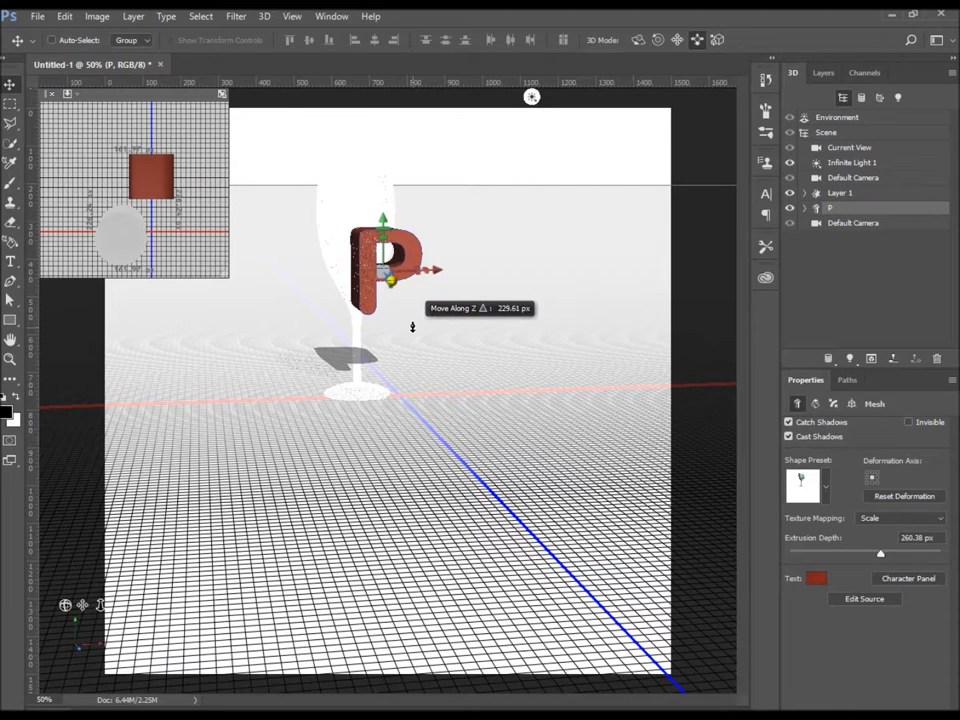
left_click(50, 94)
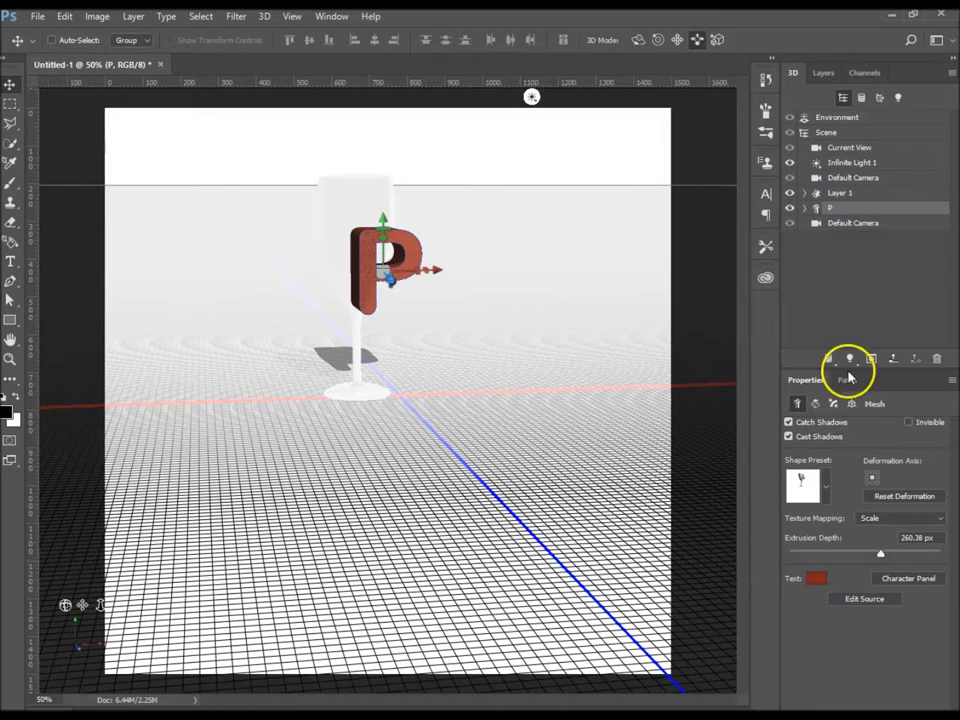
- Select a rectangular area around the letter P and the overlapping glass bowl, and render only that area
left_click(11, 104)
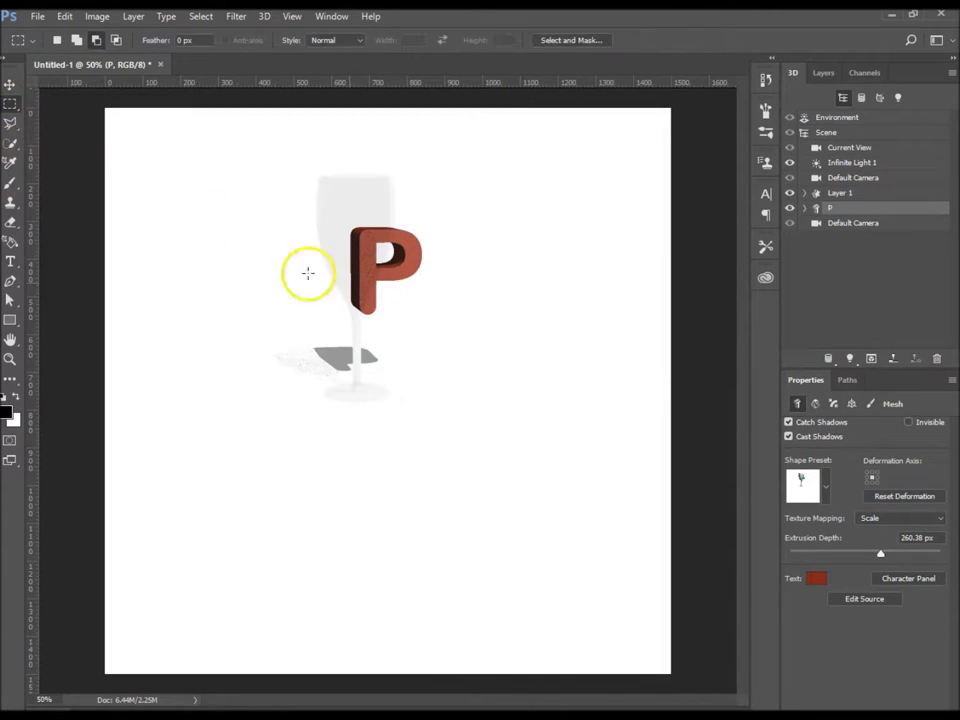
left_click_drag(343, 212, 428, 327)
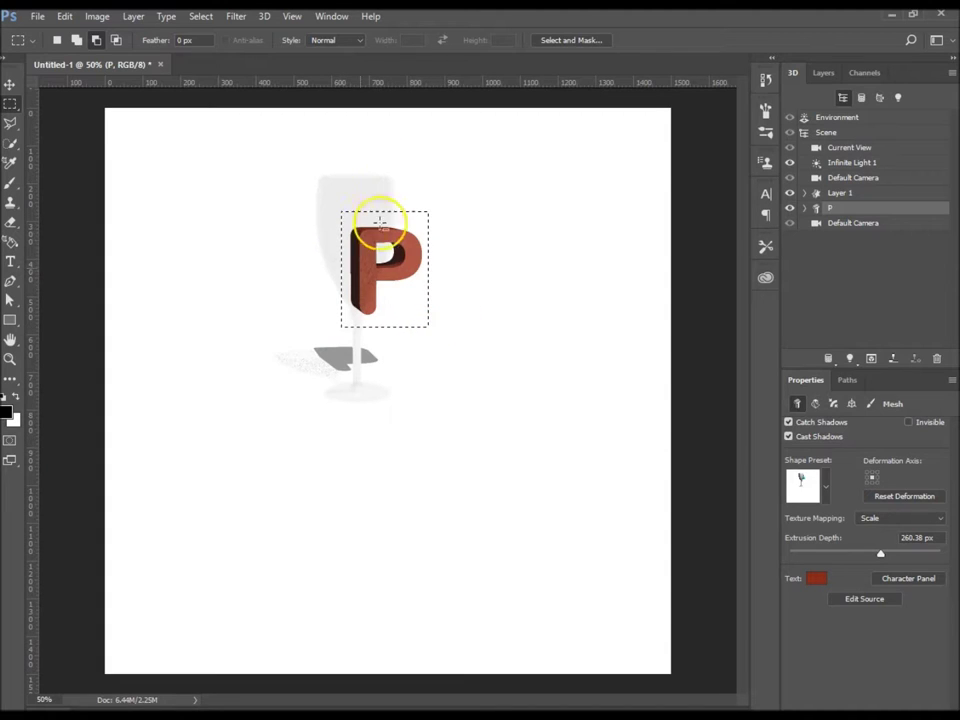
left_click(872, 358)
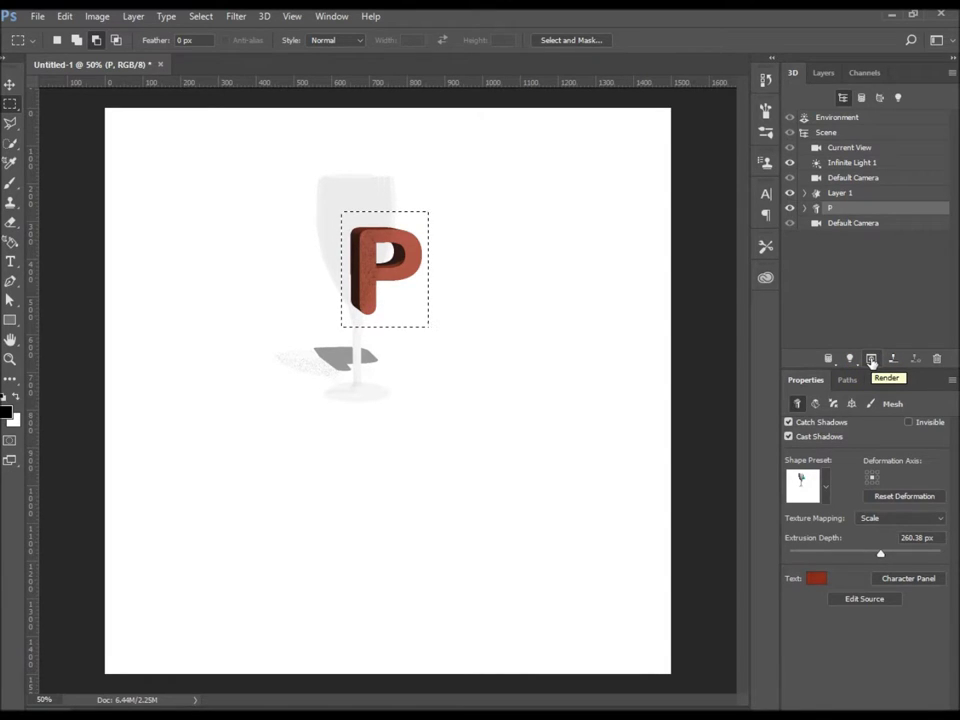
left_click(460, 331)
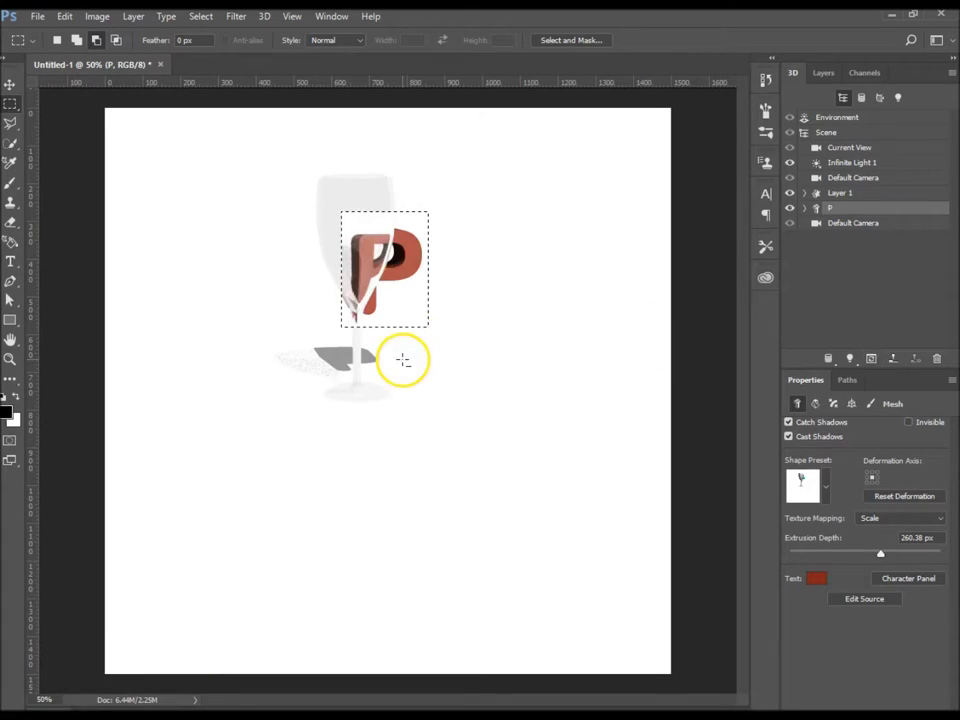
left_click(458, 389)
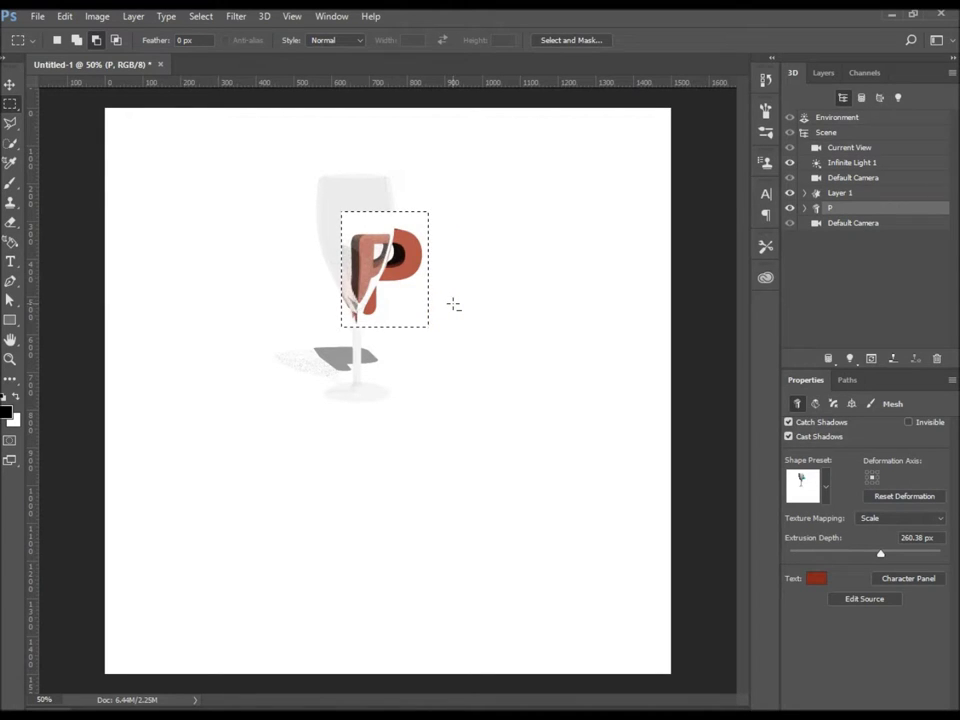
left_click_drag(453, 304, 356, 304)
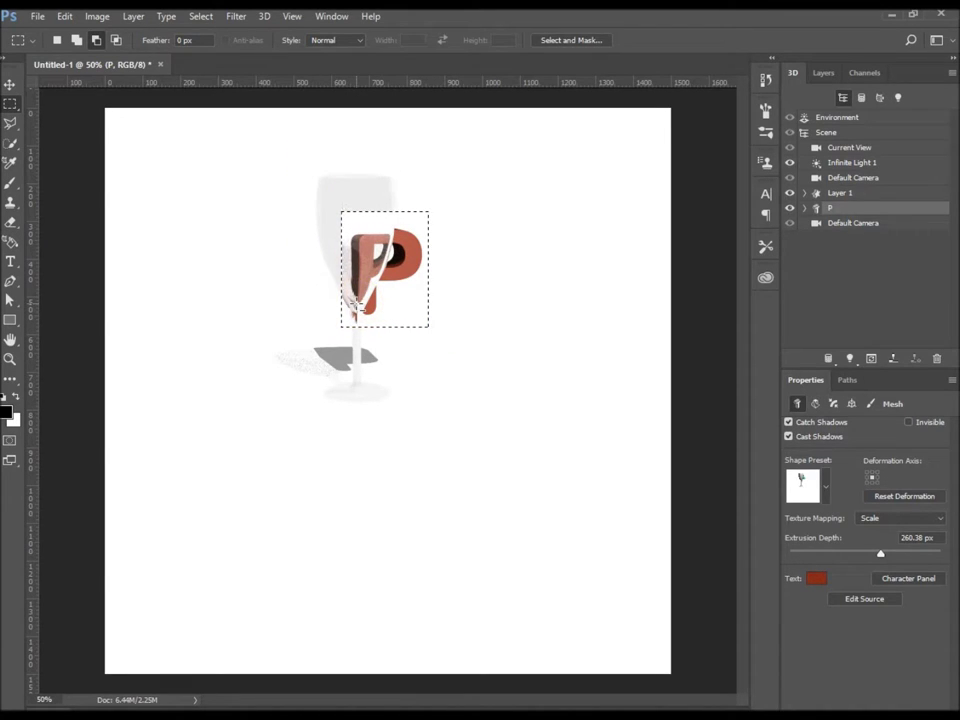
left_click_drag(420, 352, 464, 318)
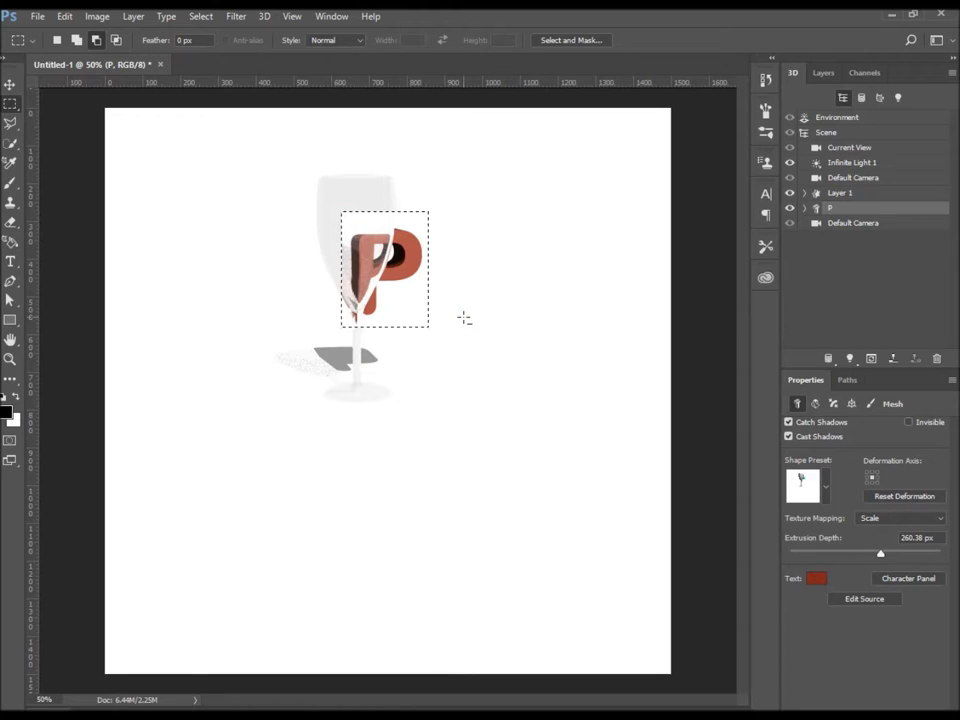
left_click_drag(464, 318, 517, 306)
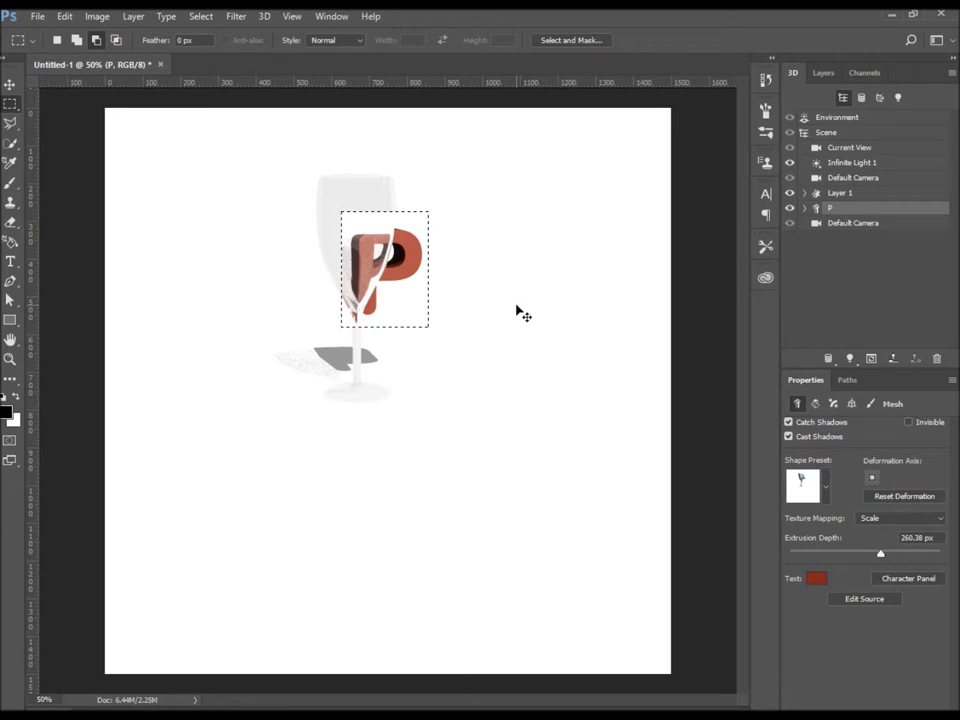
- Clear the rectangular selection around the rendered P and inspect how the letter shows through the glass
left_click(516, 305)
left_click(437, 231)
left_click(354, 211)
left_click_drag(334, 329, 354, 317)
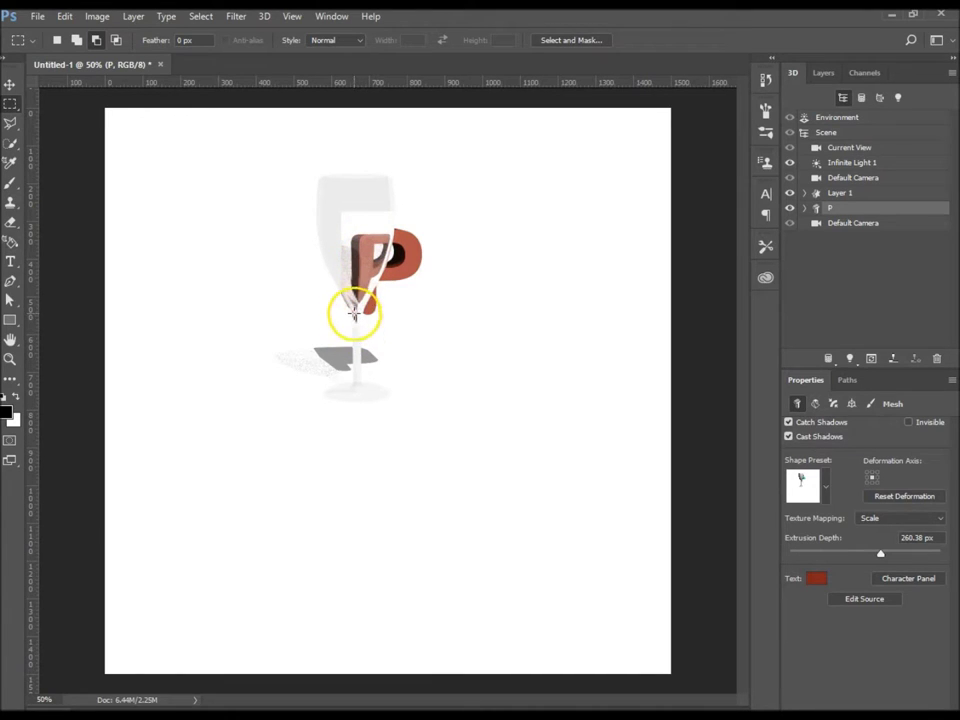
left_click_drag(354, 317, 448, 322)
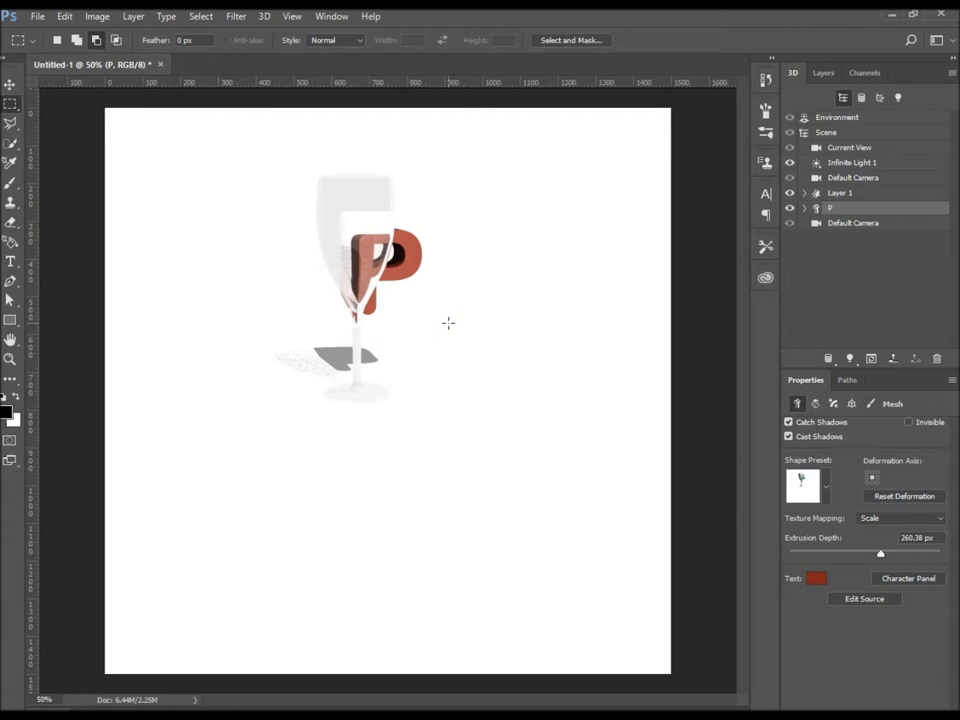